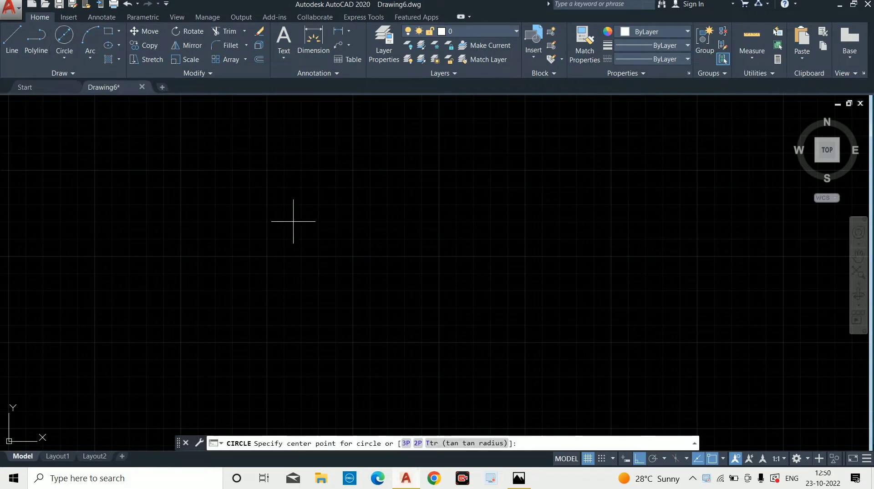
- Draw a circle with a diameter of 120 in the middle of the drawing area
click(407, 247)
text(12)
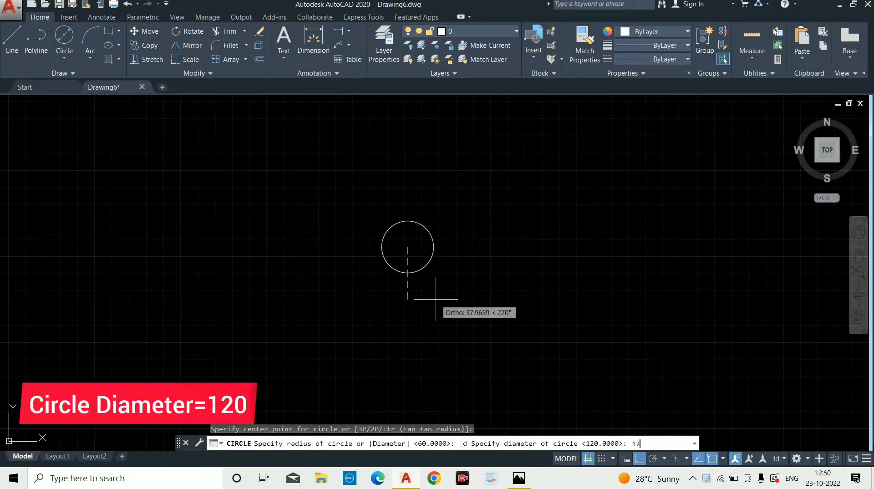
text(0)
key(Return)
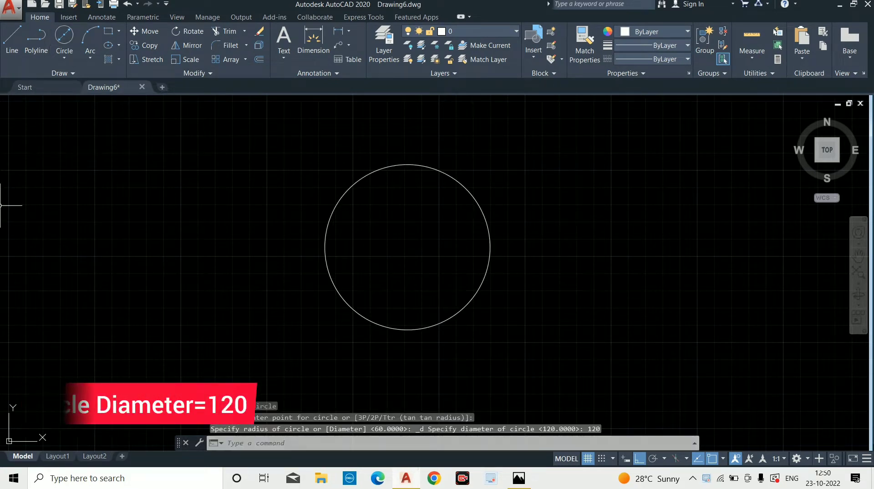
click(64, 37)
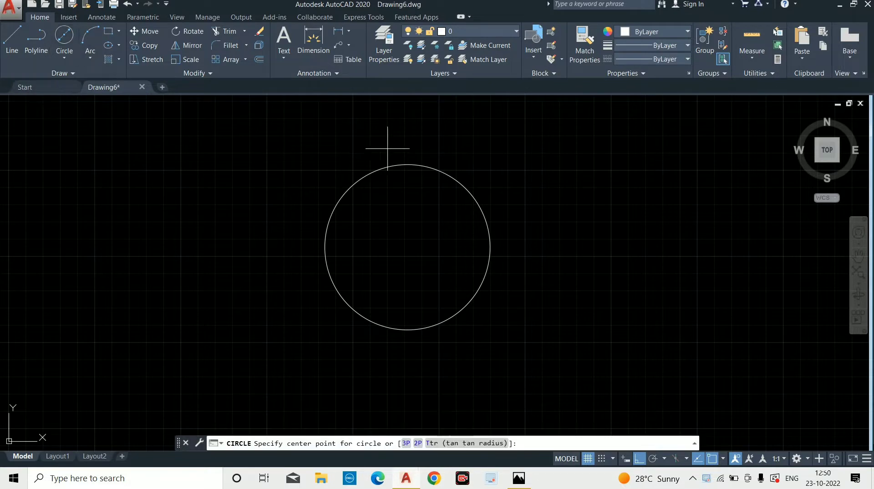
click(407, 247)
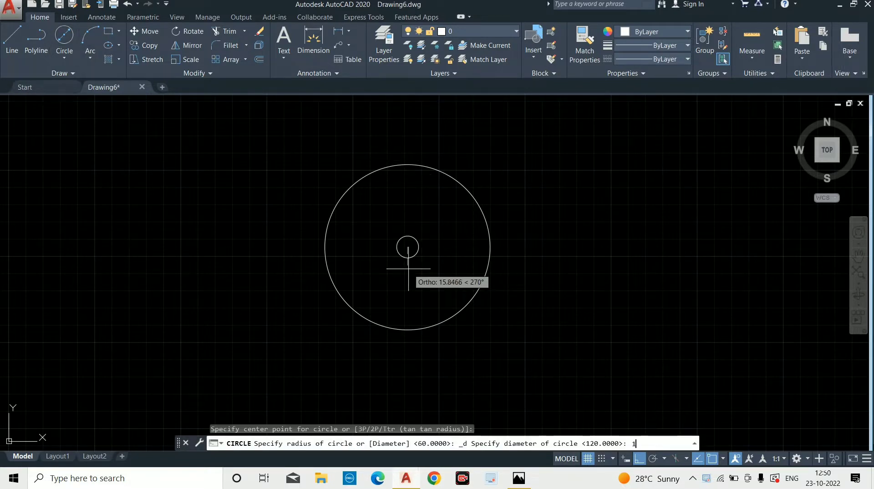
text(15)
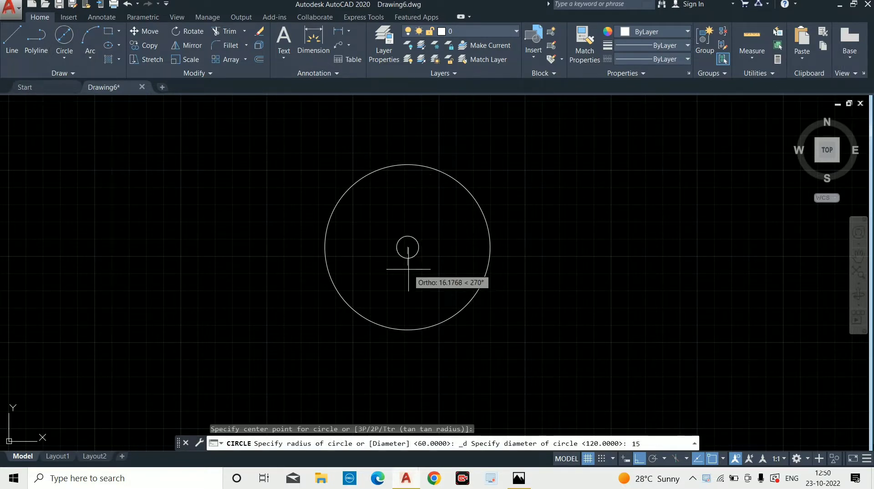
key(Escape)
- Check the reference drawing in Photos, return to AutoCAD and draw a circle of diameter 150 concentric with the 120 circle
key(alt+Tab)
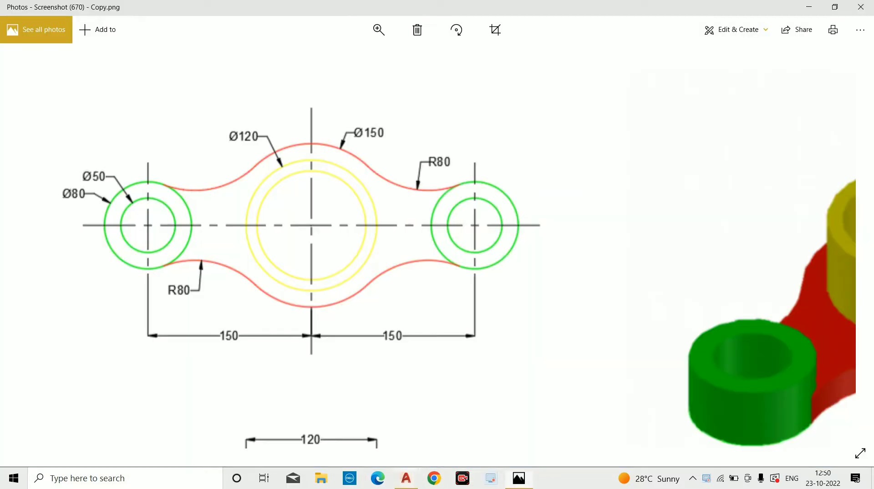
key(alt+Tab)
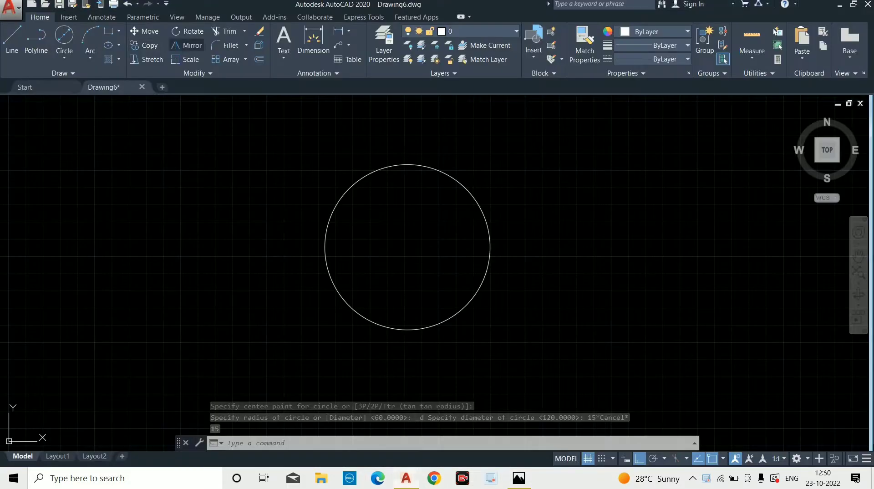
click(64, 36)
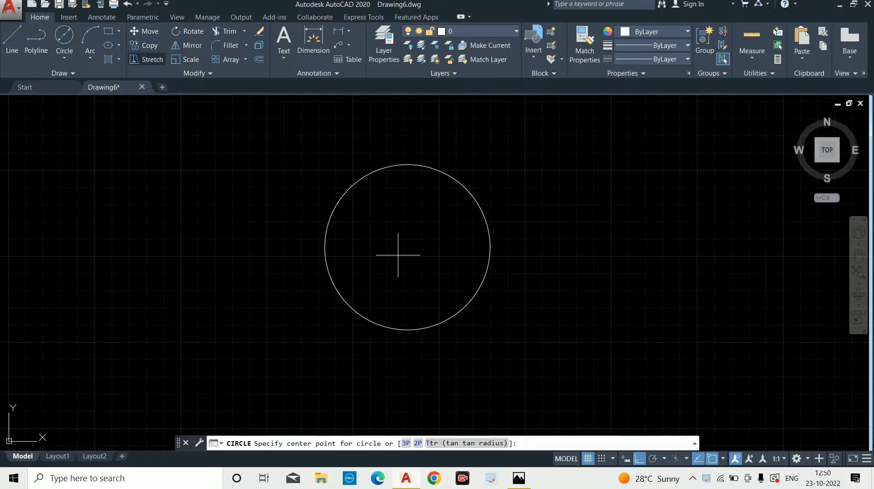
click(407, 248)
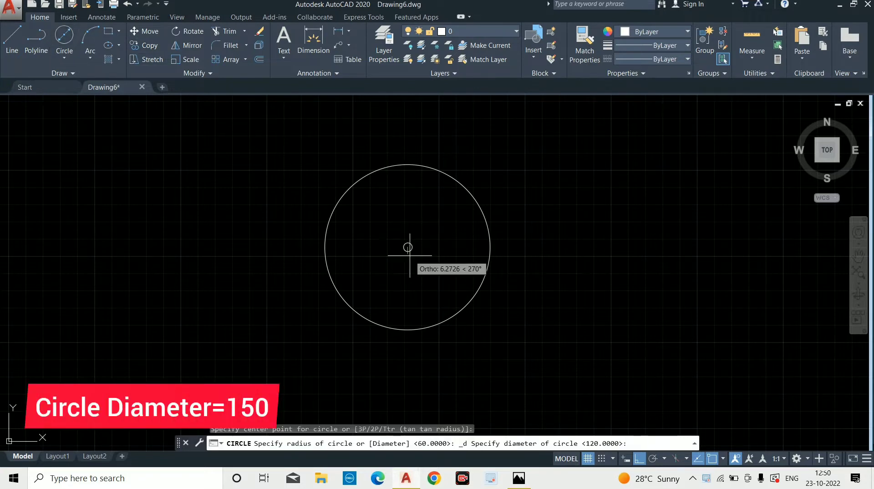
text(150)
key(Return)
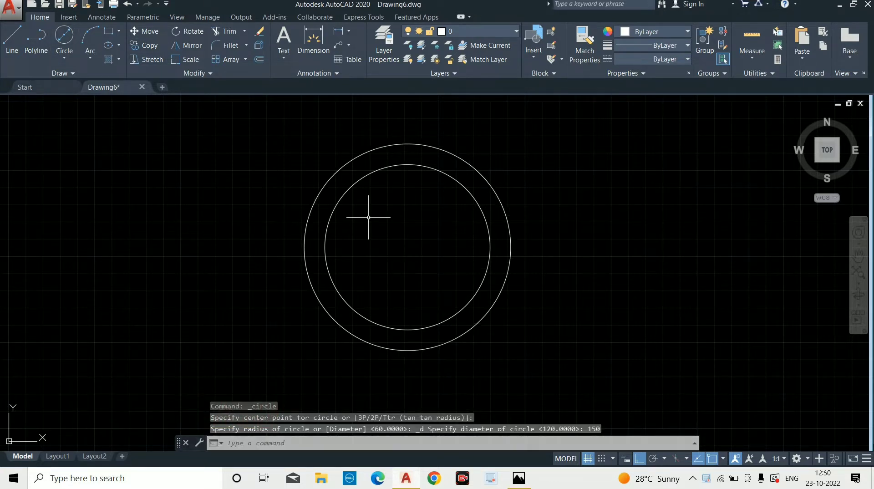
- Draw a third circle with a diameter of 100 at the common centre of the existing circles
key(alt+Tab)
key(alt+Tab)
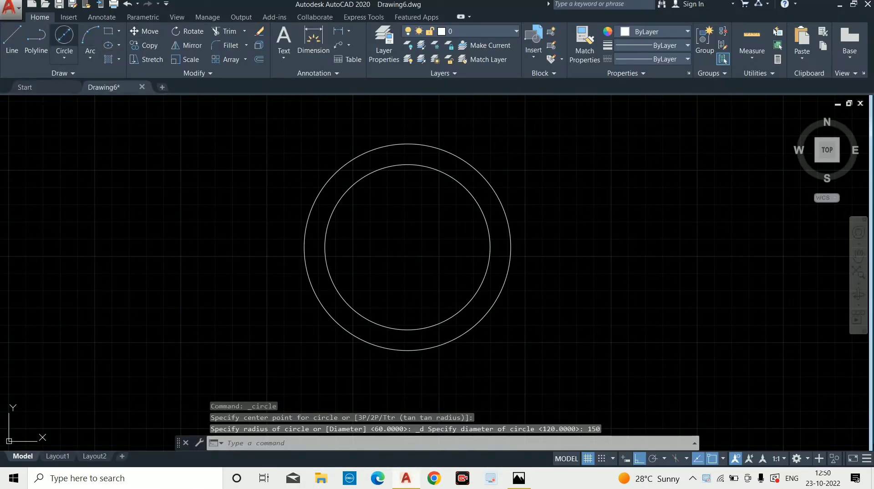
key(Return)
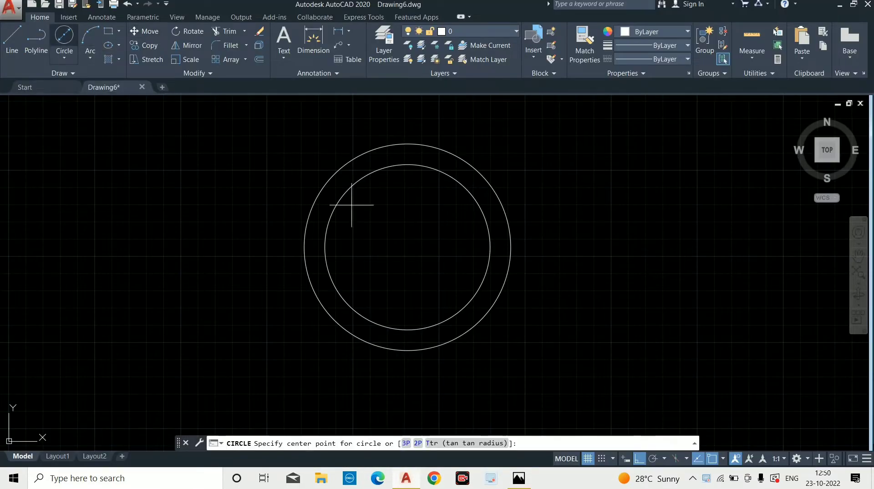
click(410, 247)
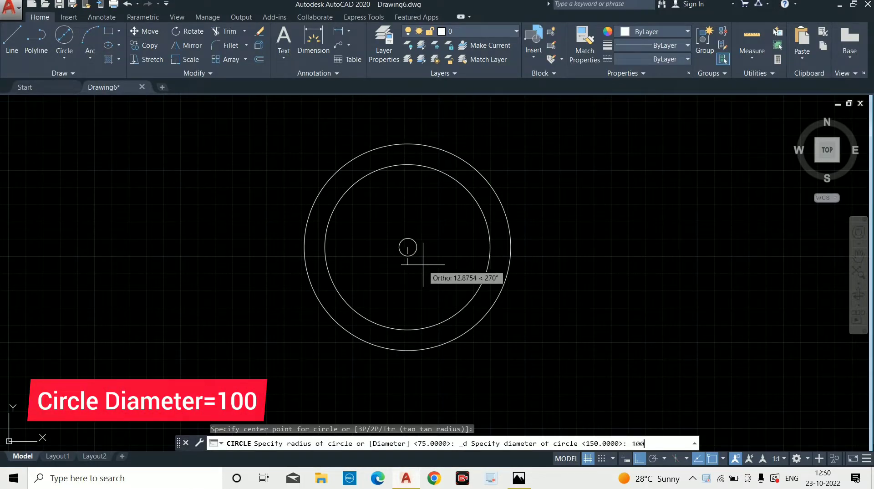
text(100)
key(Return)
key(Escape)
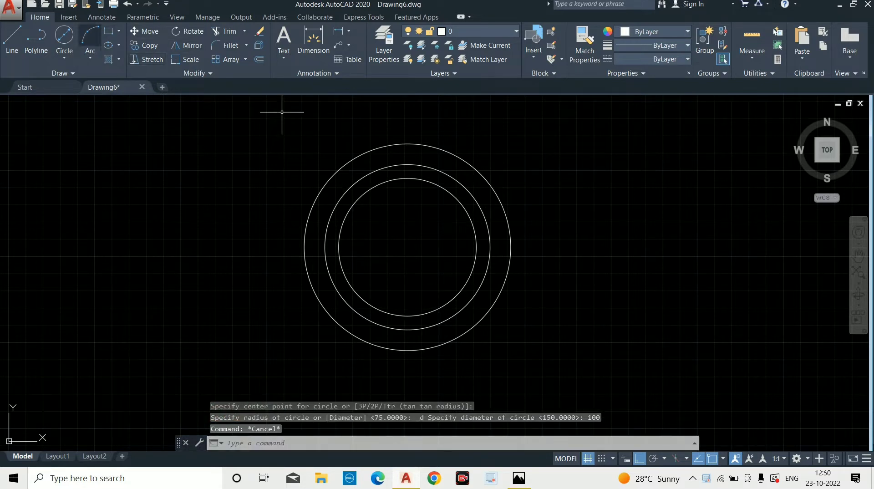
- Draw a vertical centreline through the circles' common centre, extending beyond the outer circle at both ends
text(l)
key(Return)
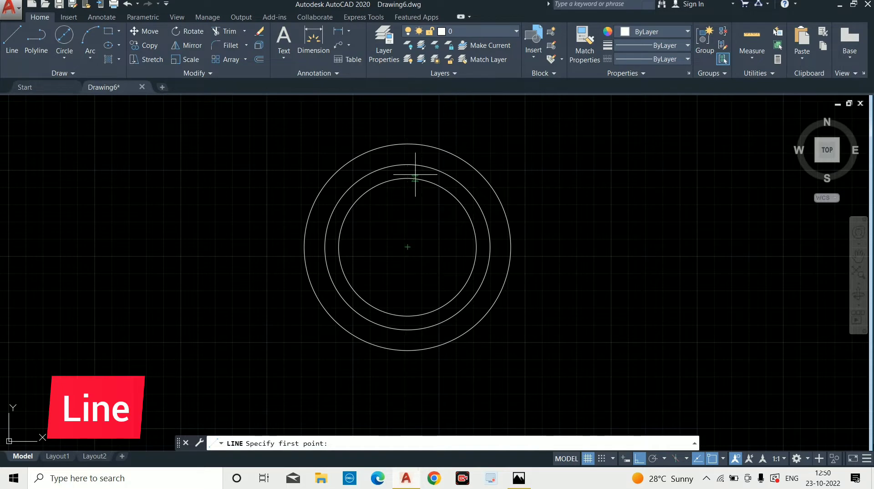
click(408, 120)
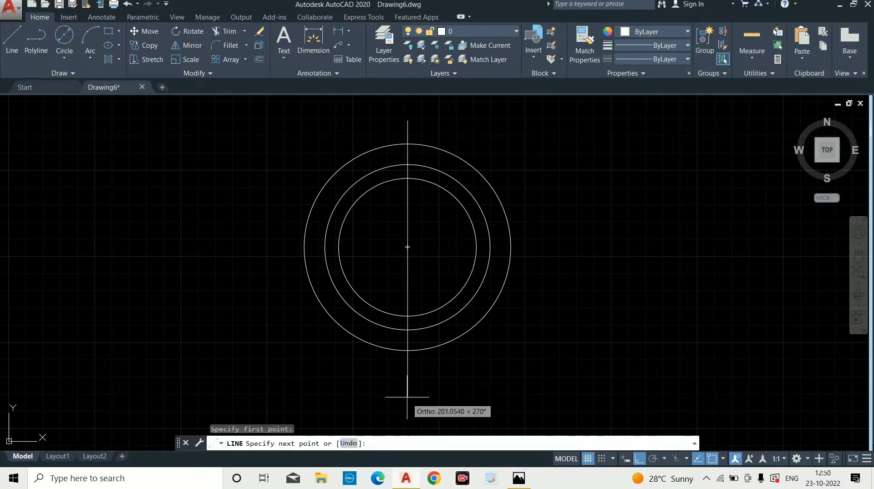
click(408, 380)
key(Escape)
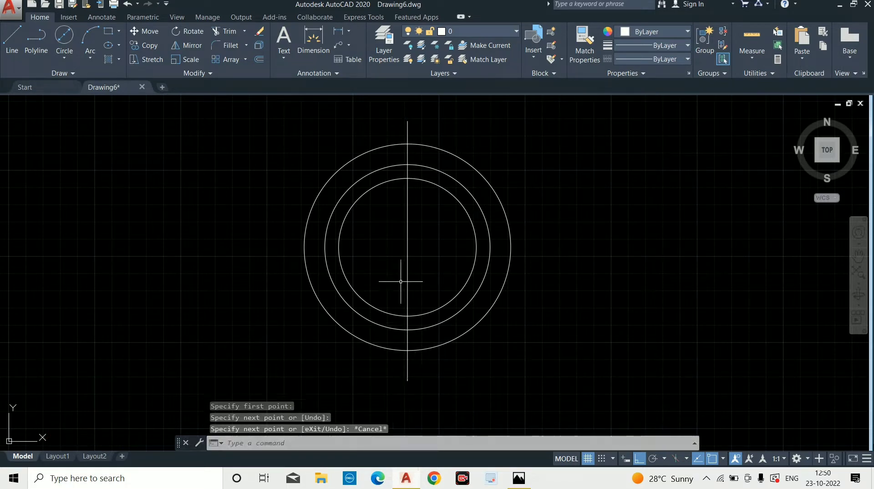
- Offset the vertical centreline by 150 to both the left and the right, checking the spacing against the reference drawing in Photos
click(438, 223)
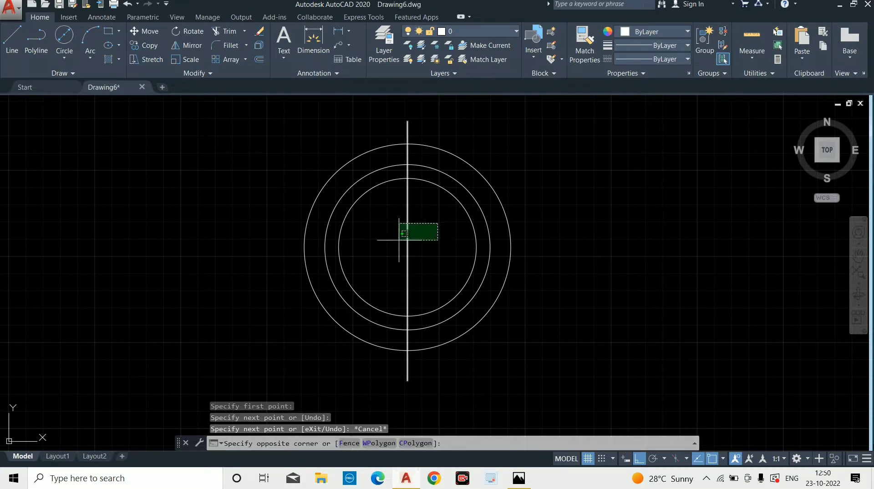
click(399, 240)
key(alt+Tab)
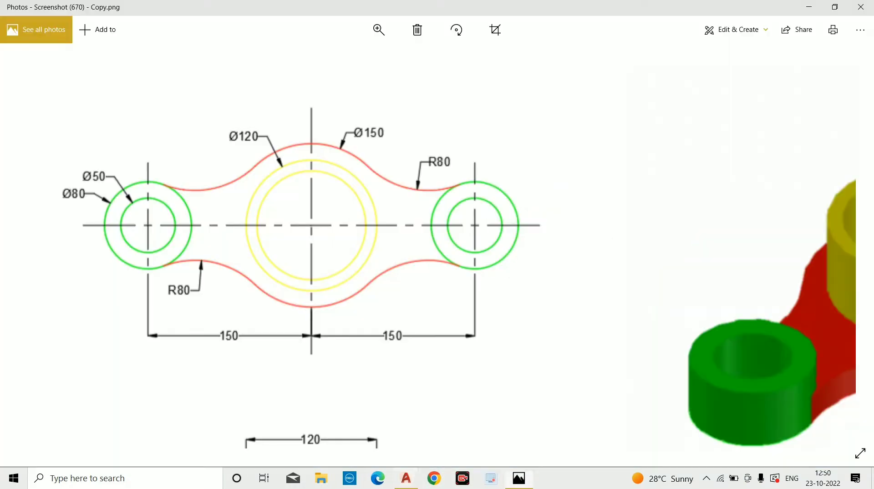
key(alt+Tab)
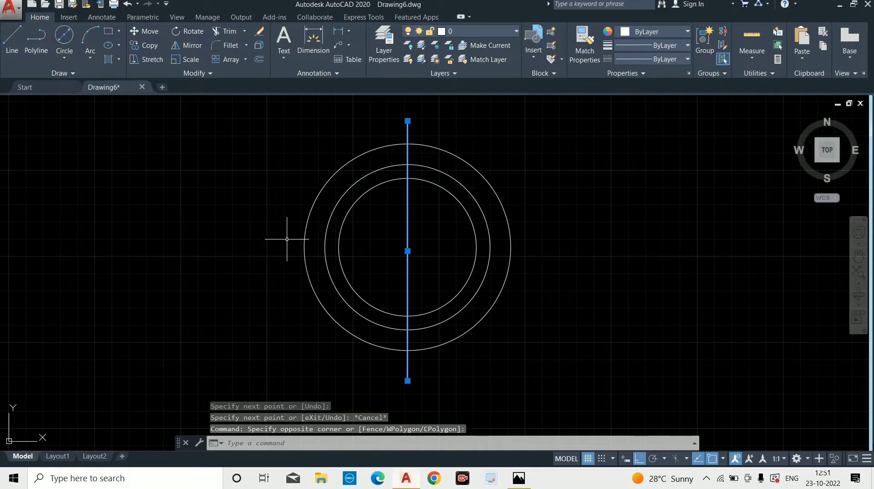
text(OFFSET)
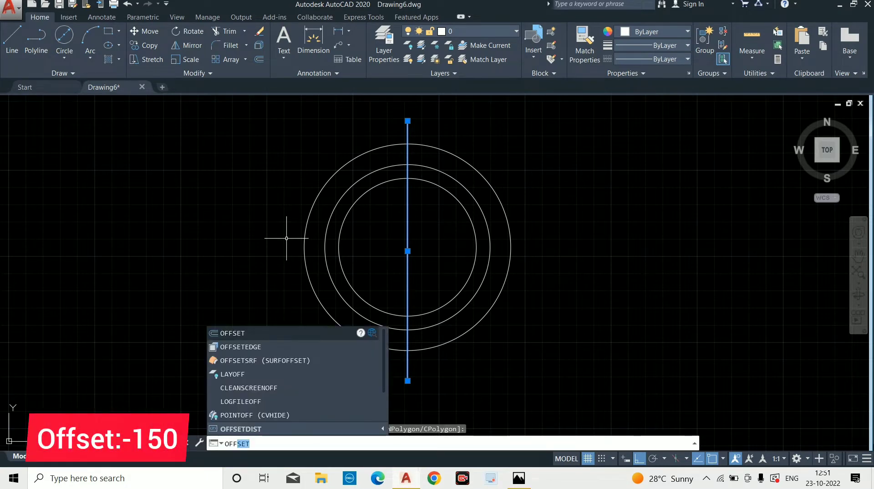
key(Return)
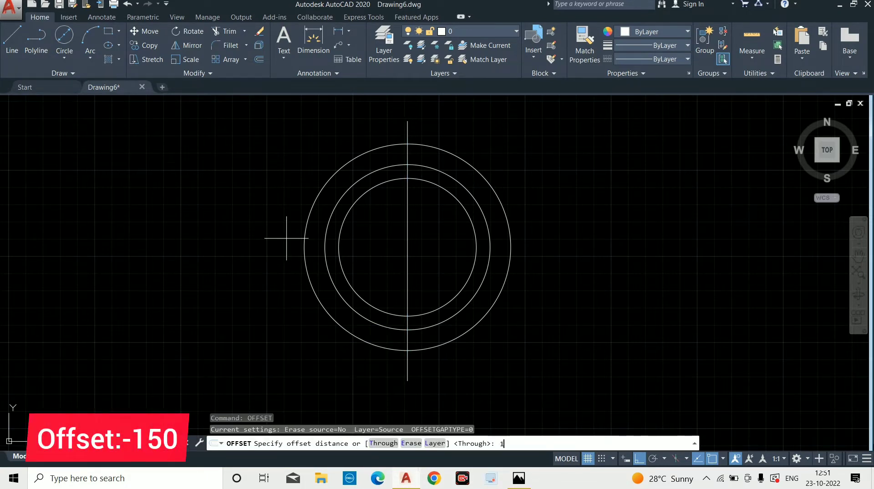
text(150)
key(Return)
click(285, 238)
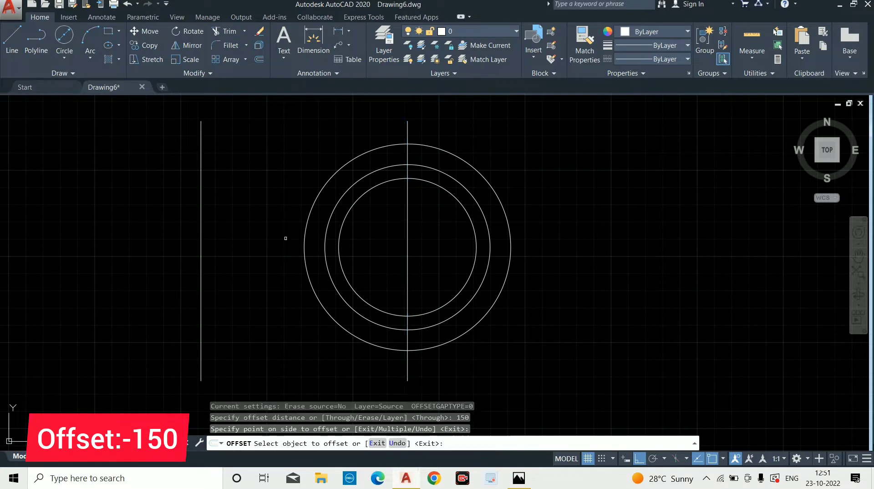
click(408, 210)
click(575, 219)
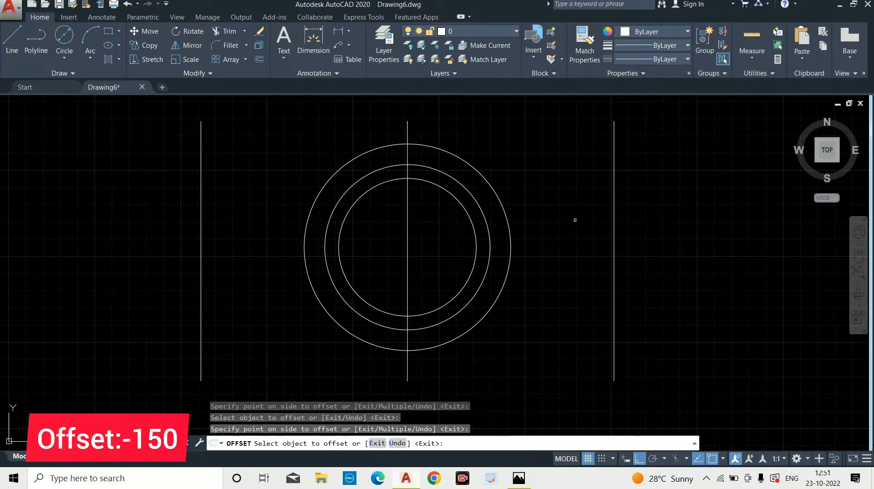
key(Escape)
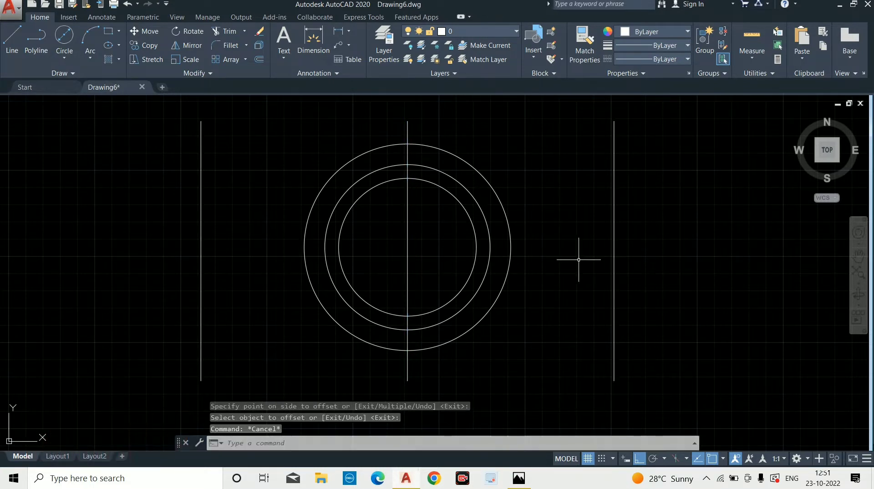
- Consult the reference in Photos, then draw a horizontal centreline in AutoCAD through the circles' centre, crossing both offset vertical lines
click(519, 478)
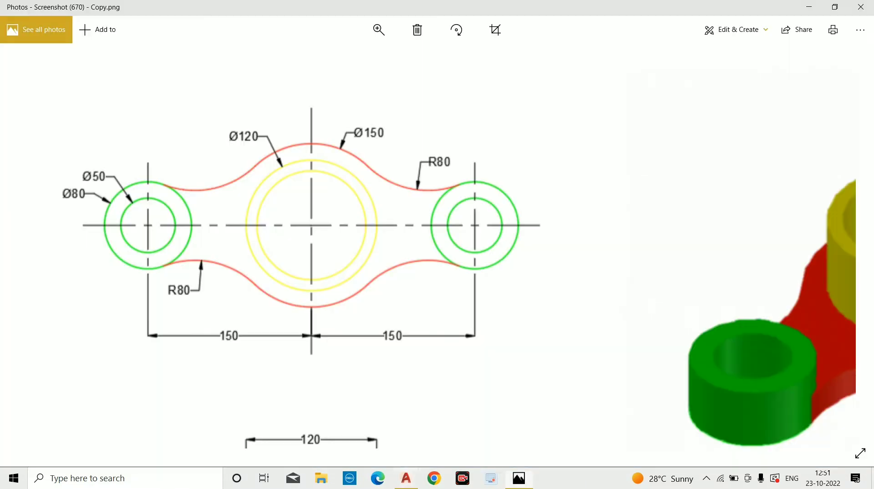
key(alt+Tab)
click(12, 41)
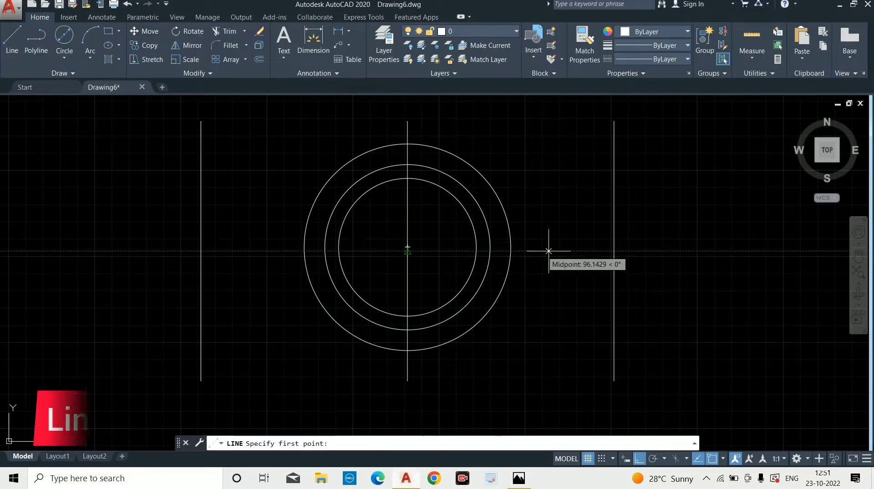
click(631, 248)
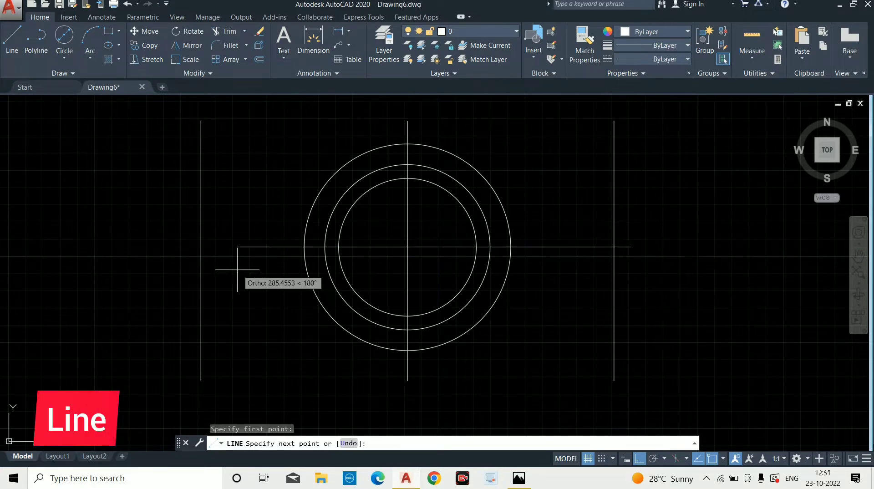
click(169, 247)
key(Return)
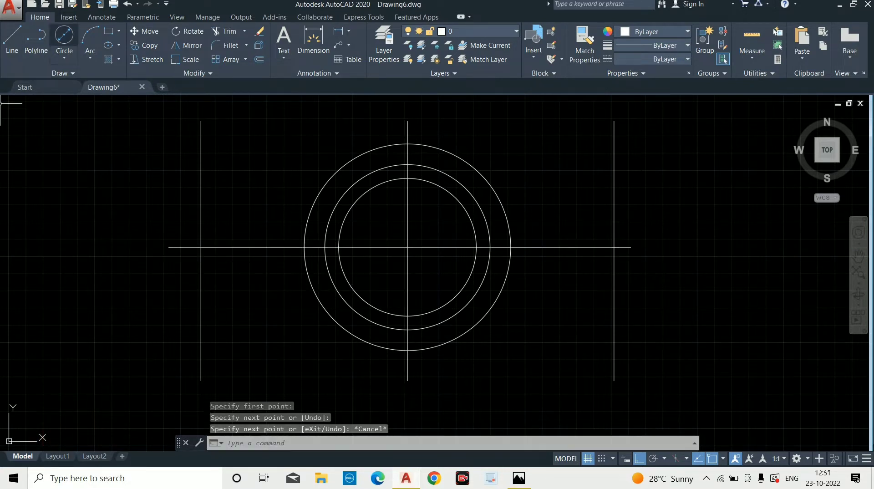
- Draw two concentric circles with diameters of 50 and 80 where the left vertical line crosses the horizontal centreline
click(64, 36)
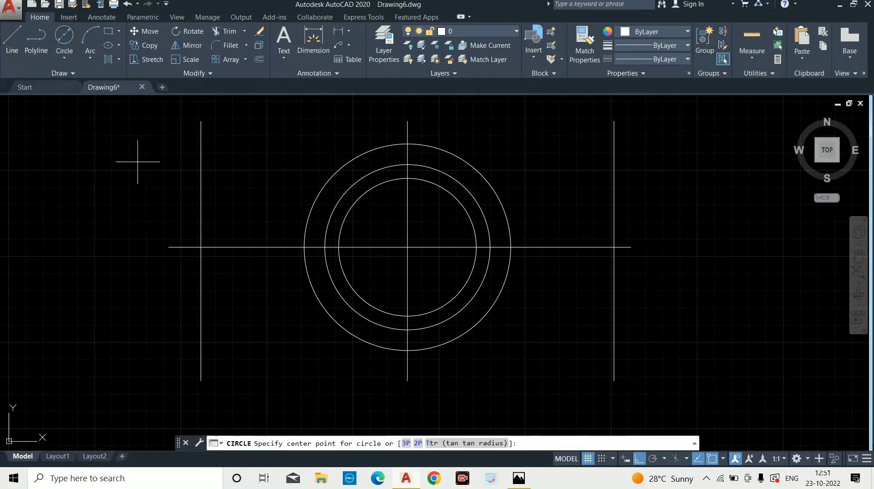
click(201, 247)
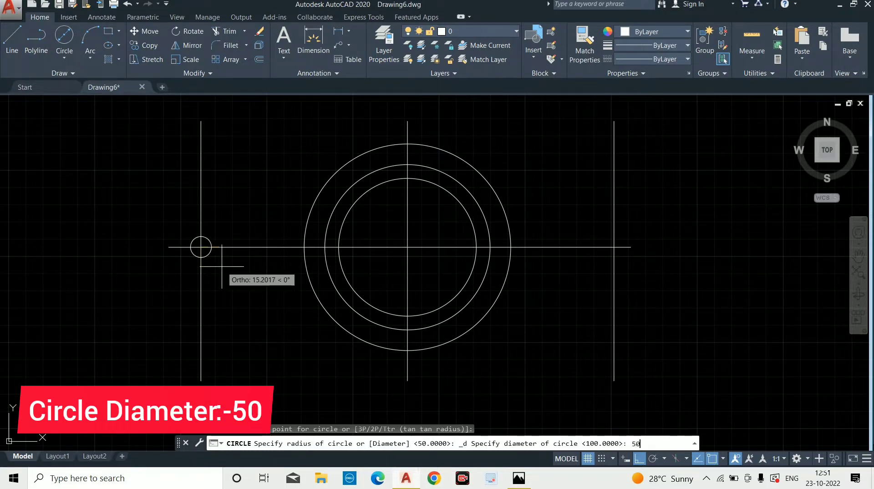
key(Return)
click(64, 36)
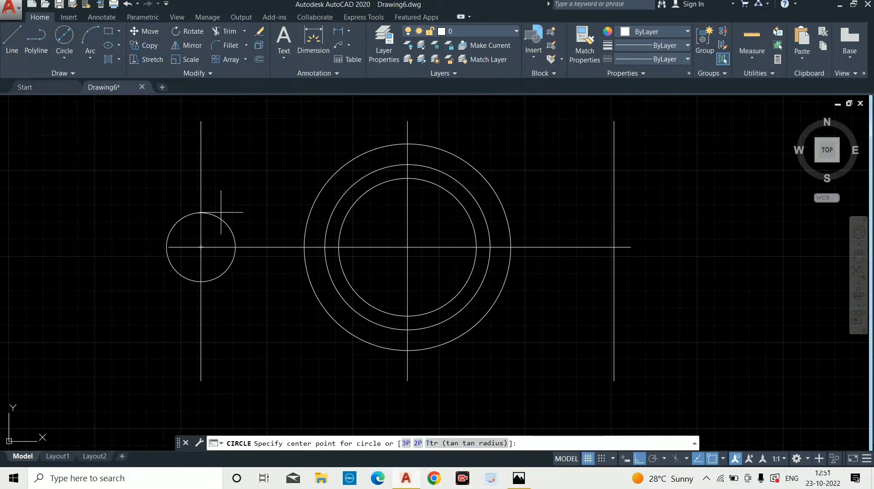
click(201, 247)
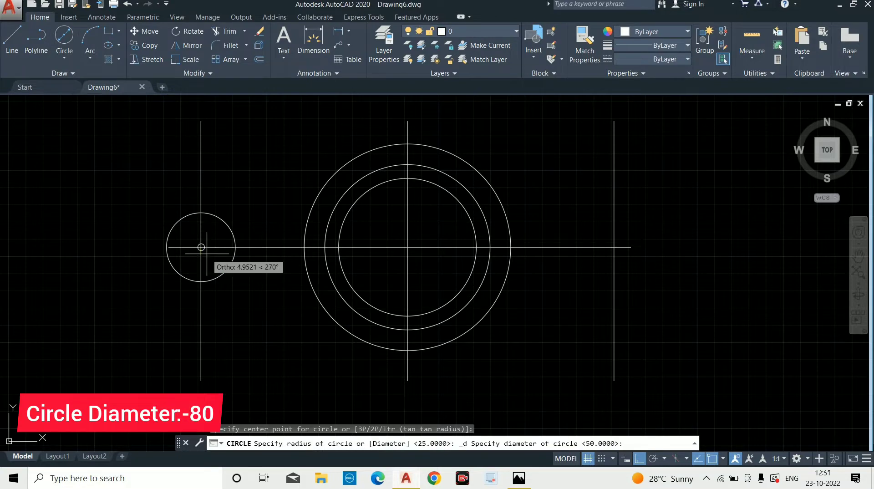
key(Return)
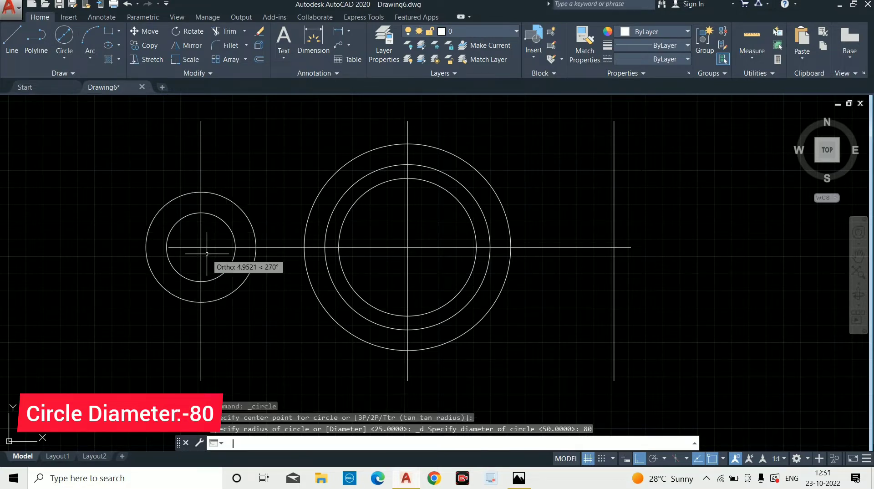
key(Escape)
- Check the reference in Photos, then draw an 80-radius circle in AutoCAD tangent to the left boss's outer circle and the outermost central circle, above the centreline
key(alt+Tab)
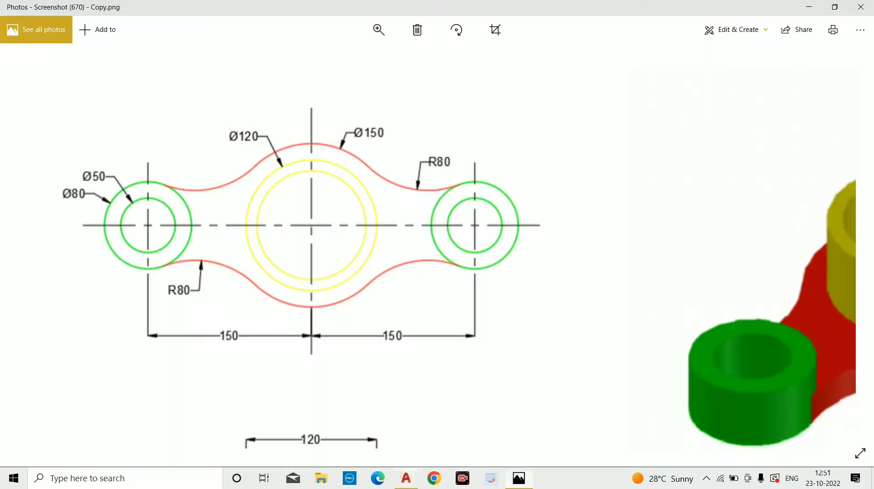
key(alt+Tab)
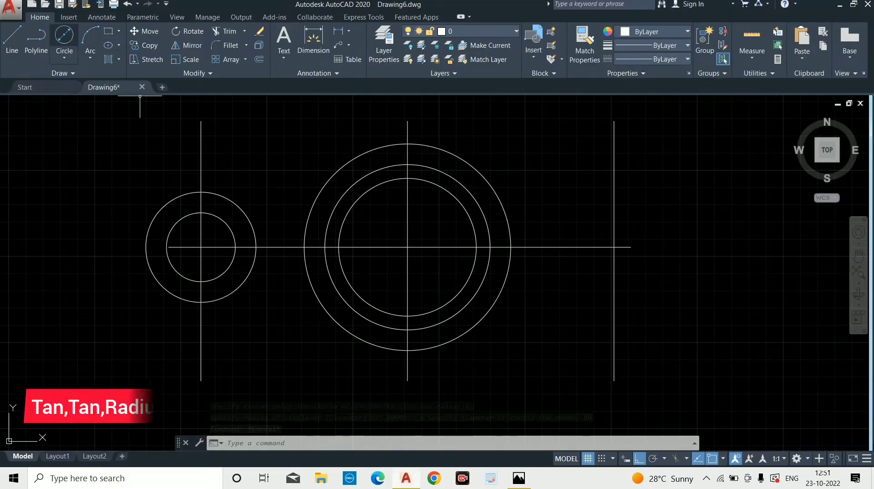
click(64, 57)
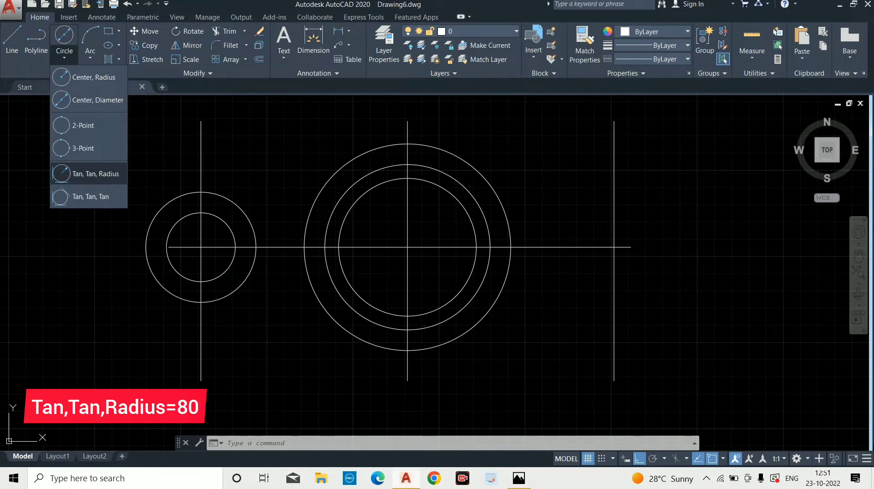
click(87, 173)
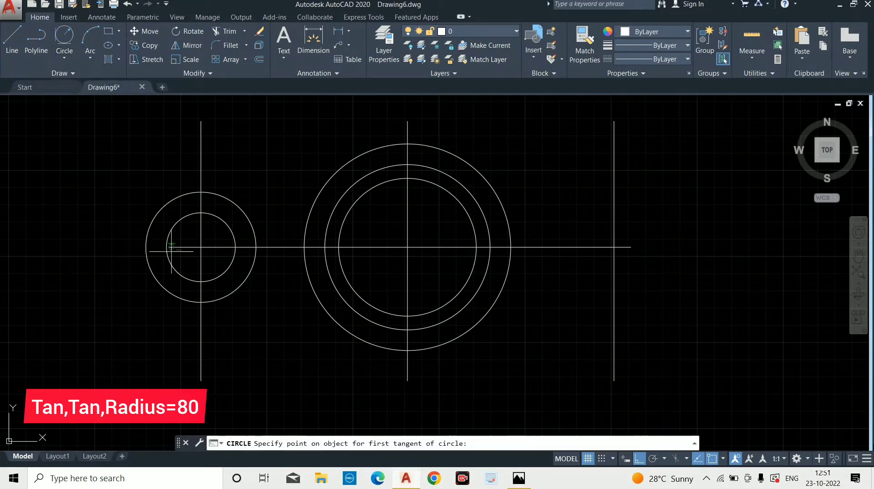
click(222, 196)
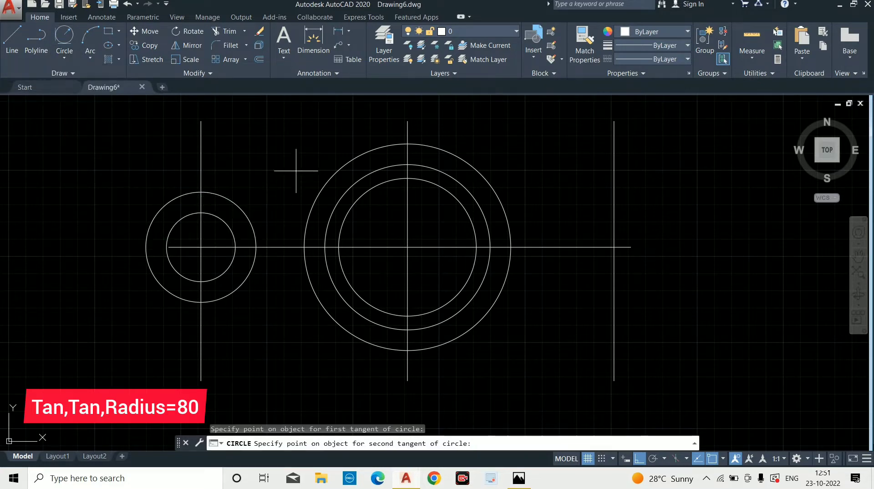
click(349, 162)
text(80)
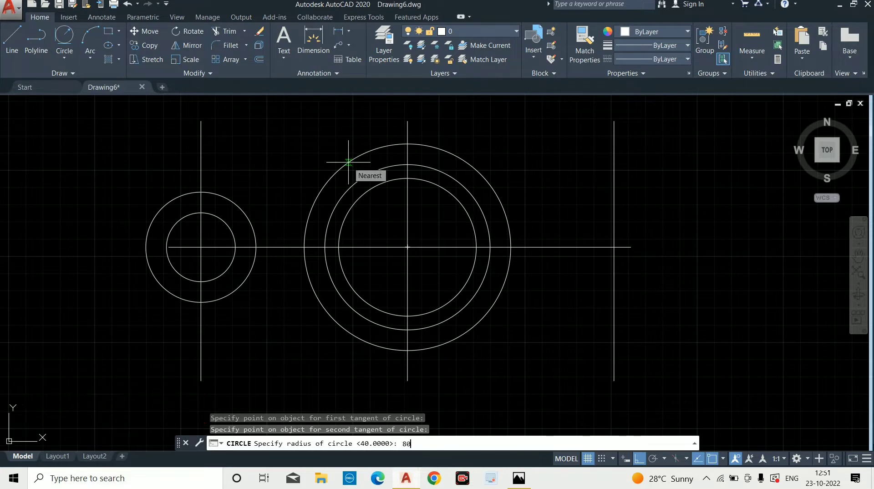
key(Return)
key(Escape)
- Erase the vertical lines at the left and right offset positions
click(206, 159)
click(185, 141)
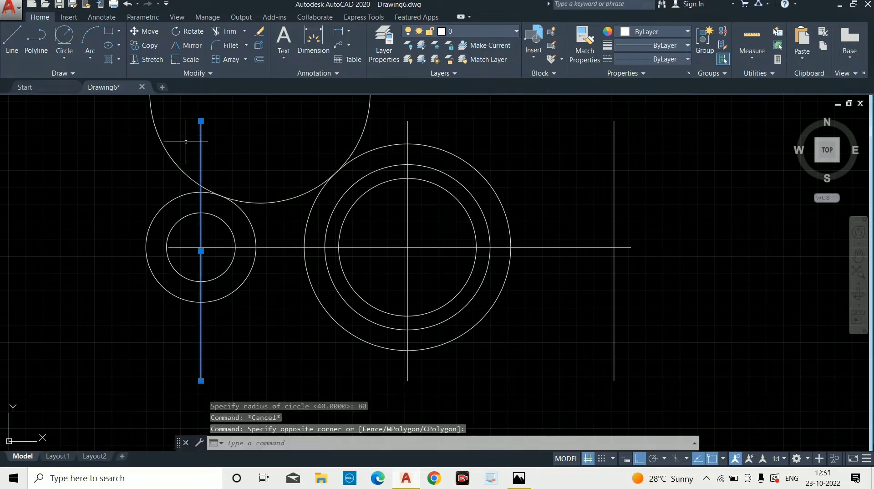
key(Delete)
click(641, 164)
click(584, 177)
key(Delete)
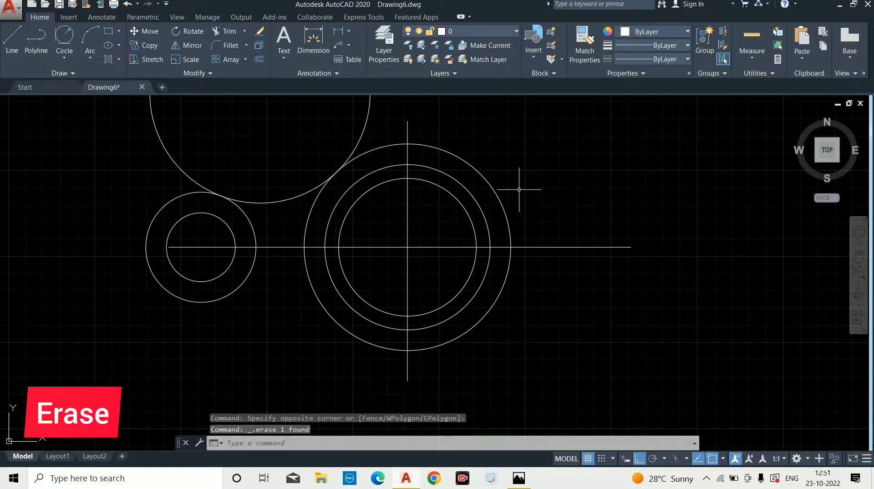
text(tr)
key(Return)
key(Return)
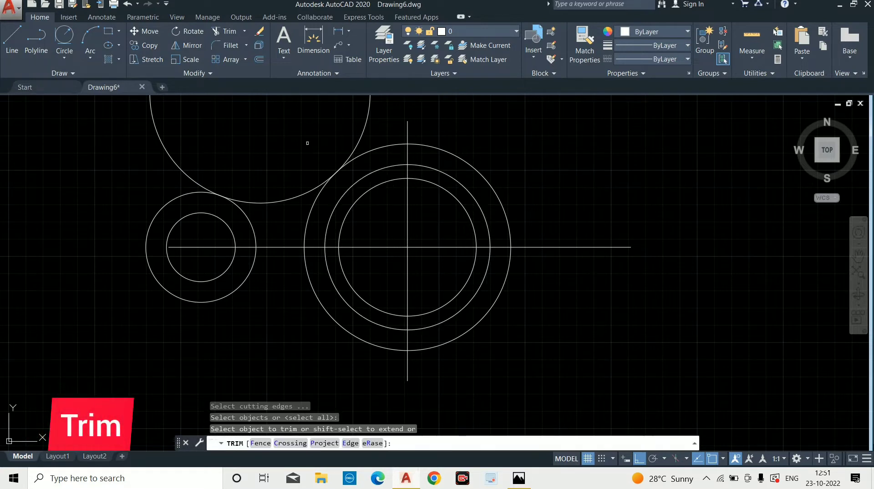
click(277, 142)
click(142, 150)
key(Escape)
key(Escape)
key(Escape)
key(Escape)
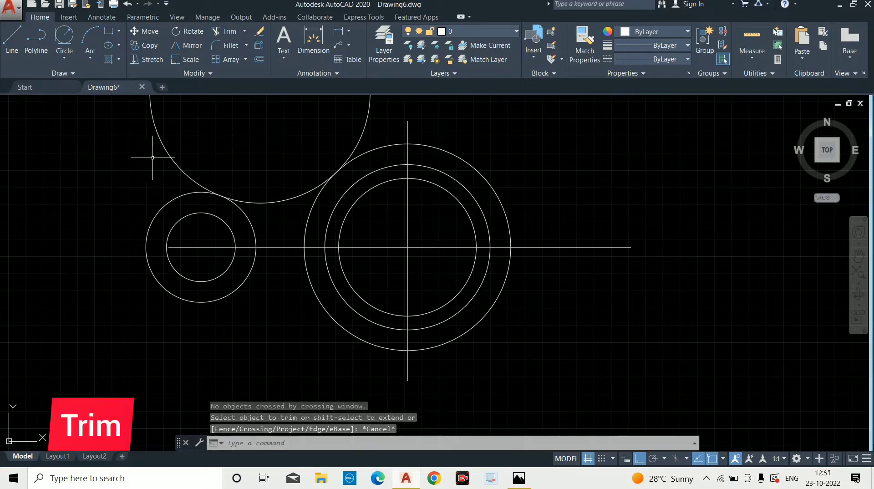
- Trim away the upper part of the 80-radius circle, leaving only the arc between its two tangent points
text(tr)
key(Return)
key(Return)
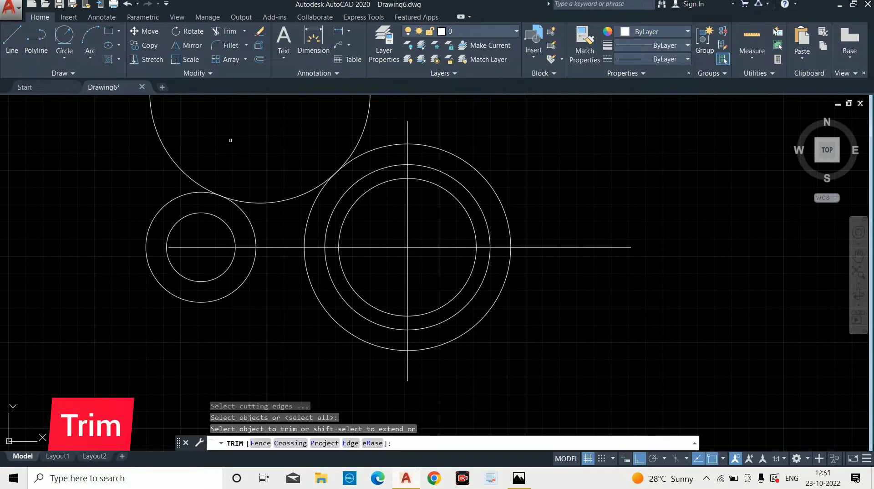
click(220, 133)
click(142, 153)
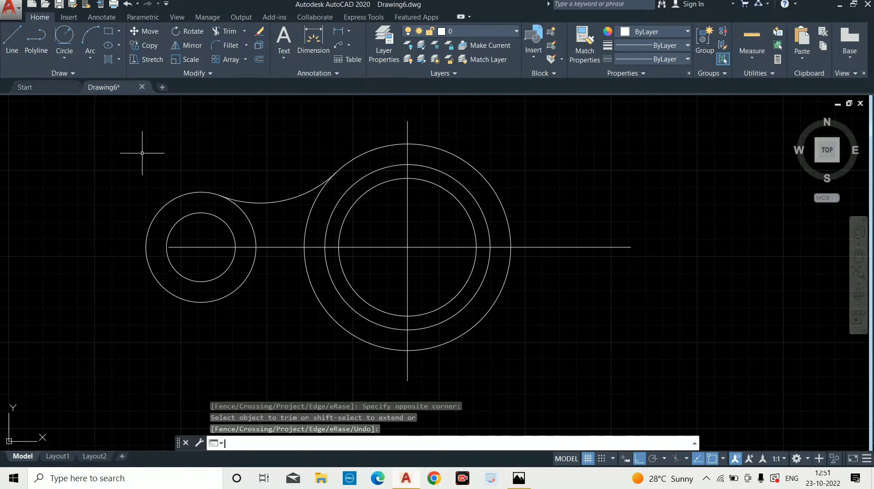
key(Escape)
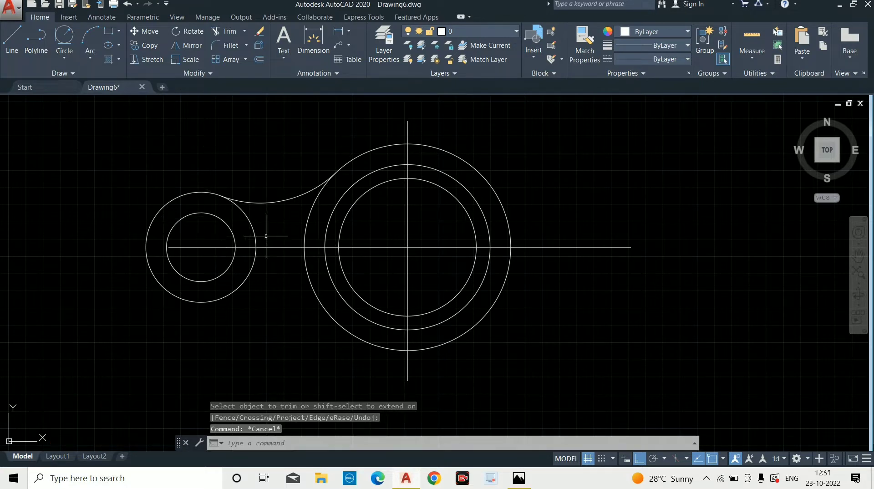
- Mirror the two left boss circles and the connecting arc about the vertical centreline, keeping the originals
click(82, 135)
click(329, 349)
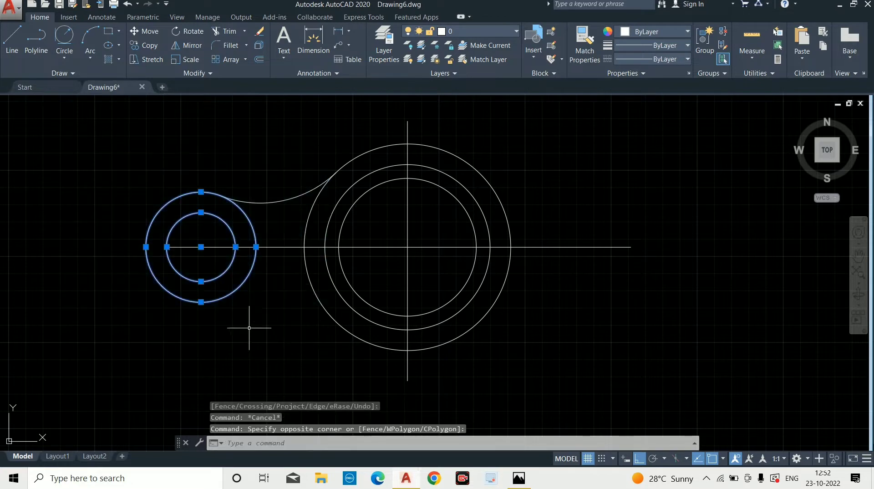
click(270, 202)
click(230, 168)
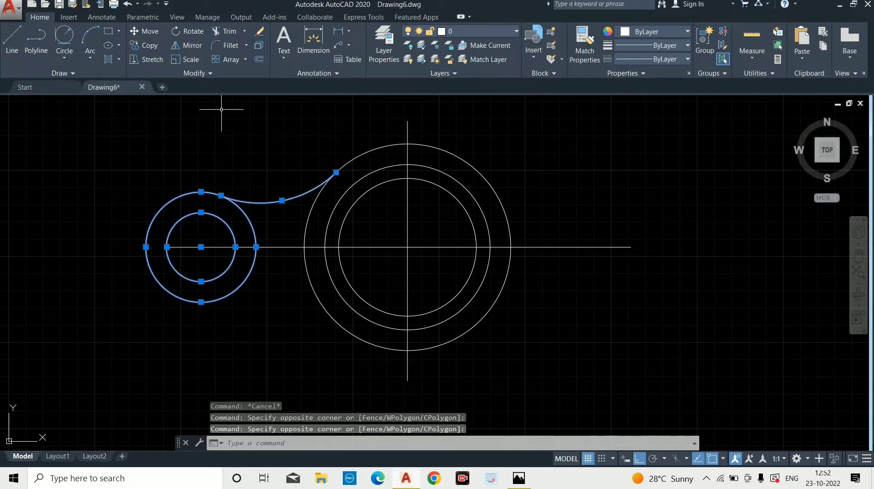
click(186, 45)
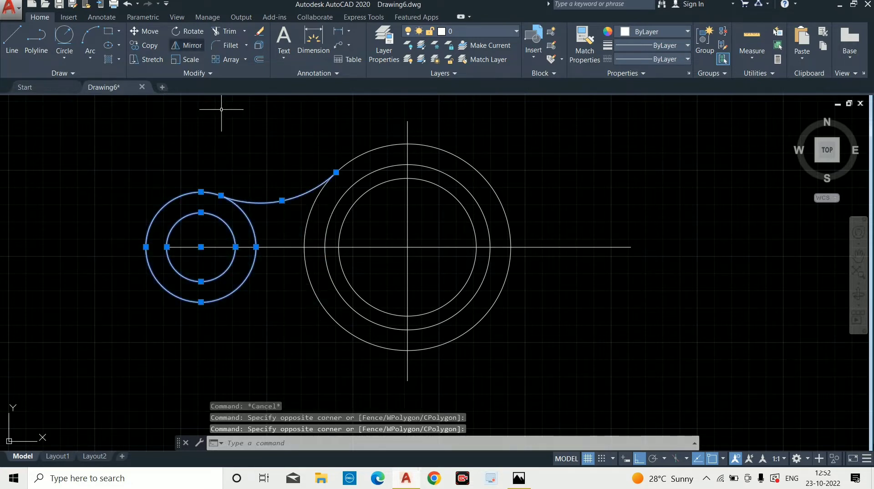
click(407, 121)
click(416, 364)
key(Return)
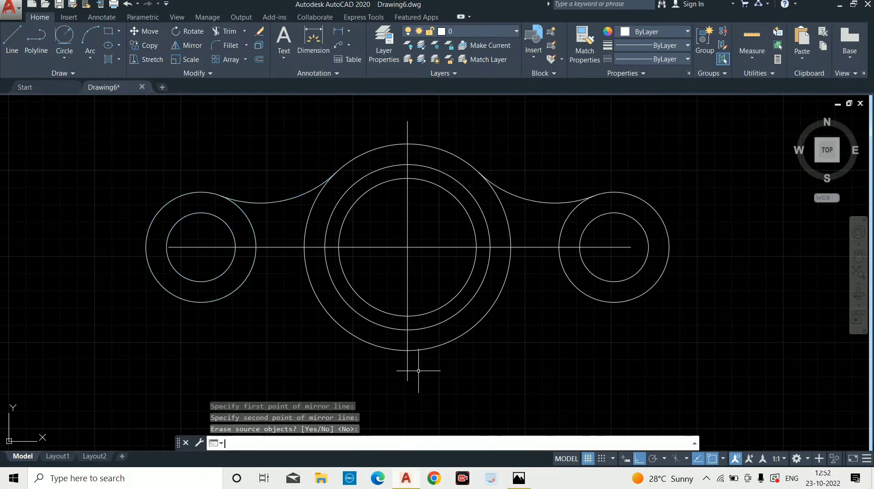
- Mirror both pairs of boss circles and both upper connecting arcs about the horizontal centreline, keeping the originals
drag(120, 177, 361, 326)
drag(258, 214, 250, 189)
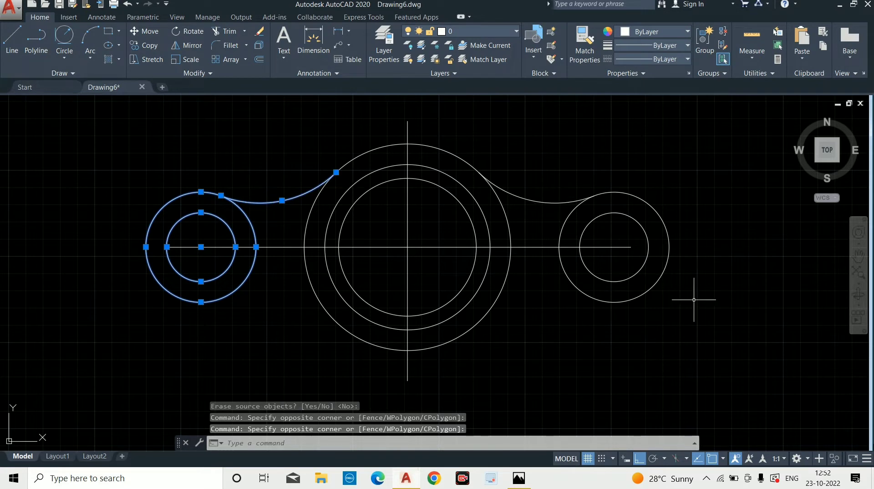
drag(712, 325, 627, 278)
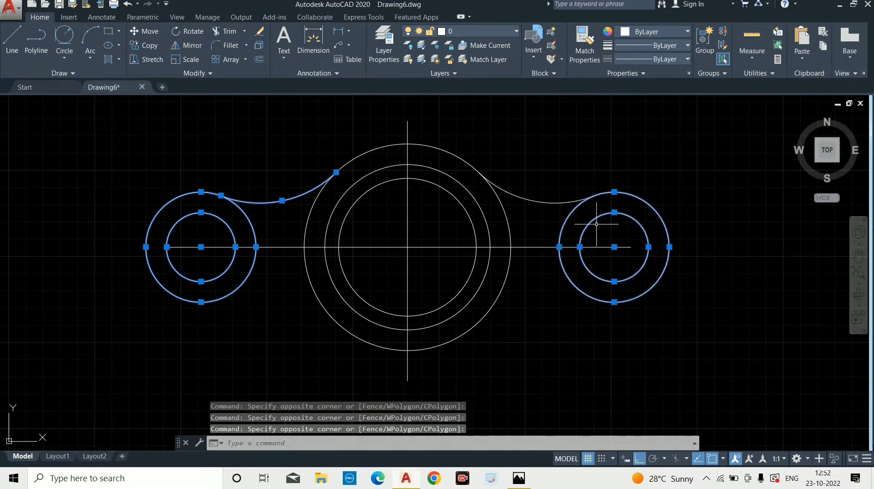
drag(574, 186, 530, 221)
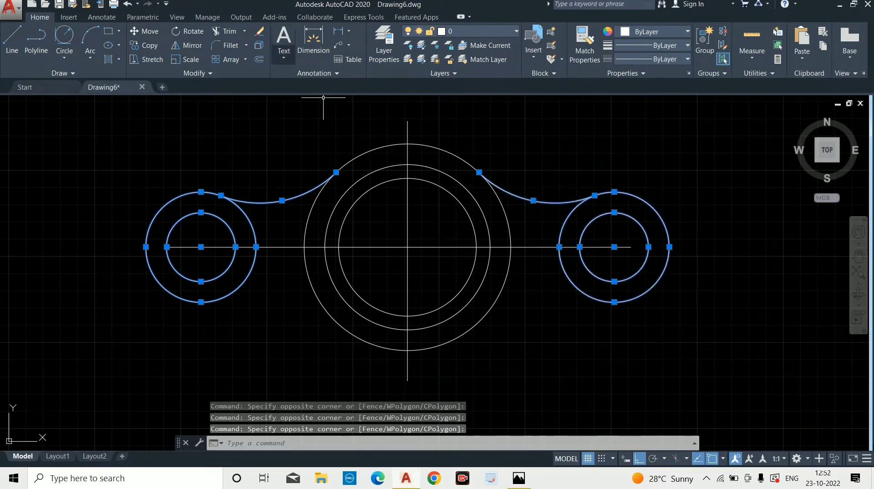
click(187, 46)
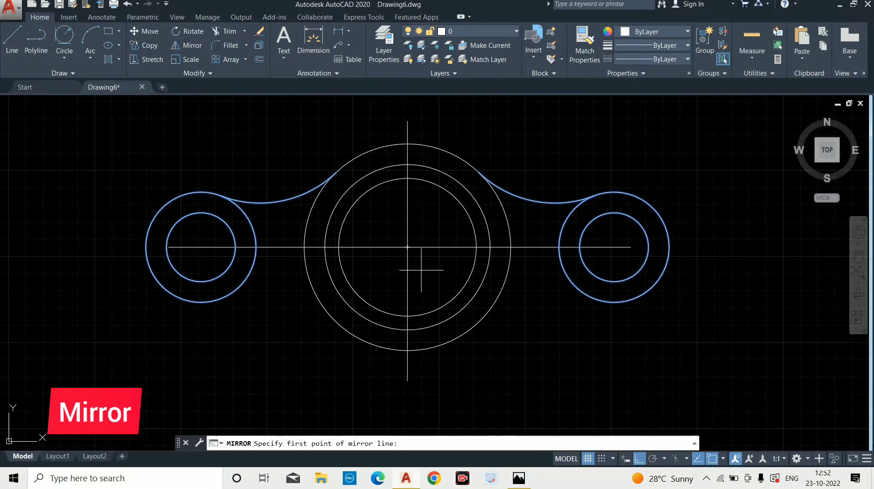
click(404, 246)
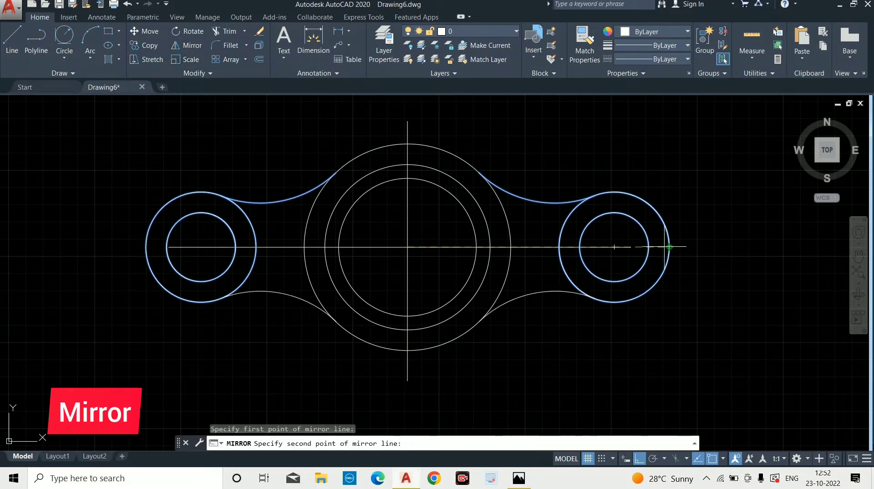
click(669, 246)
key(Return)
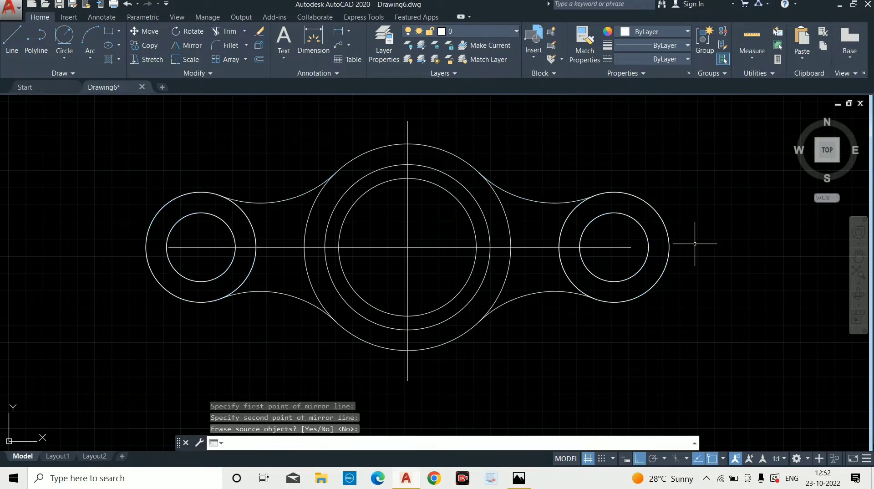
key(Escape)
key(Escape)
key(Escape)
text(t)
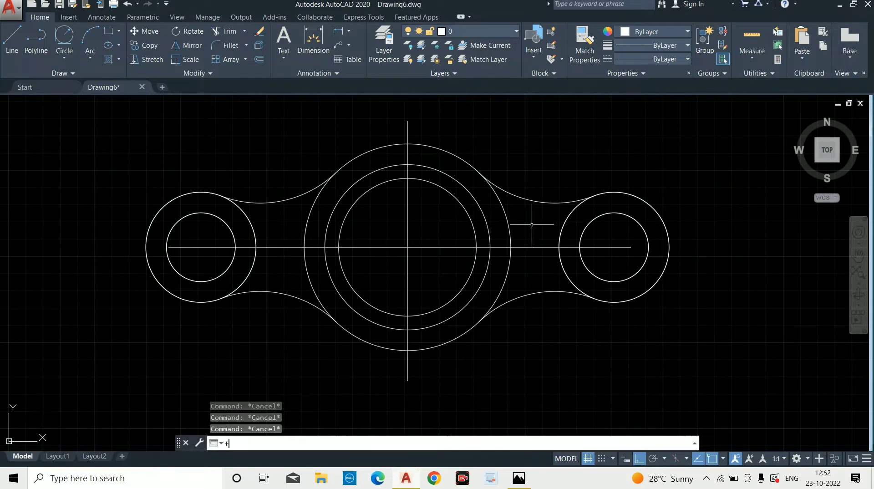
text(r)
key(Return)
key(Return)
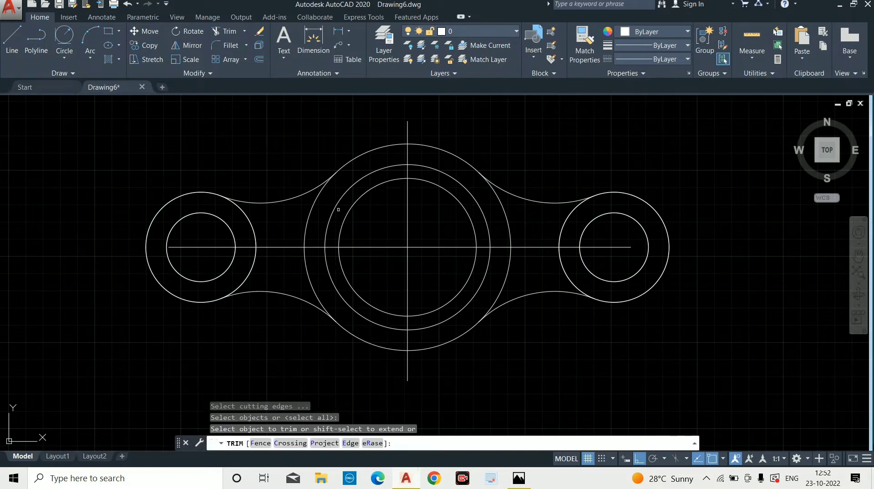
key(Escape)
key(Escape)
- Erase the horizontal centreline and the central vertical centreline
click(296, 255)
click(283, 244)
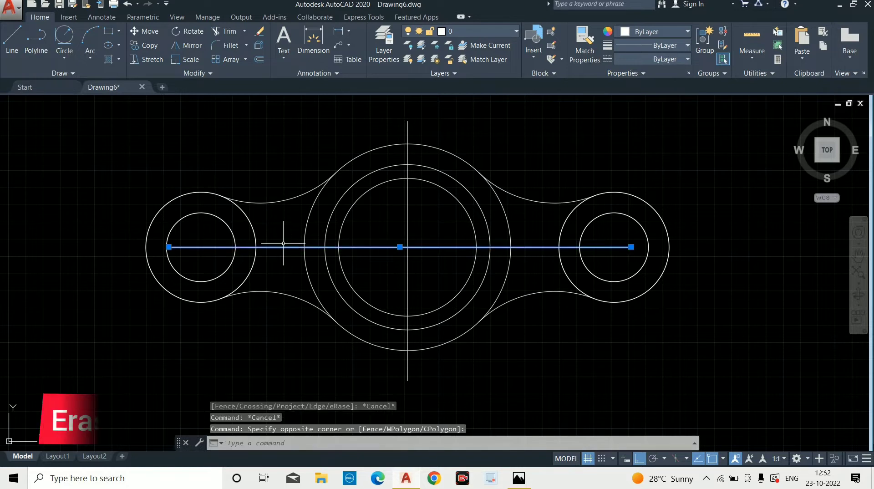
key(Delete)
click(431, 223)
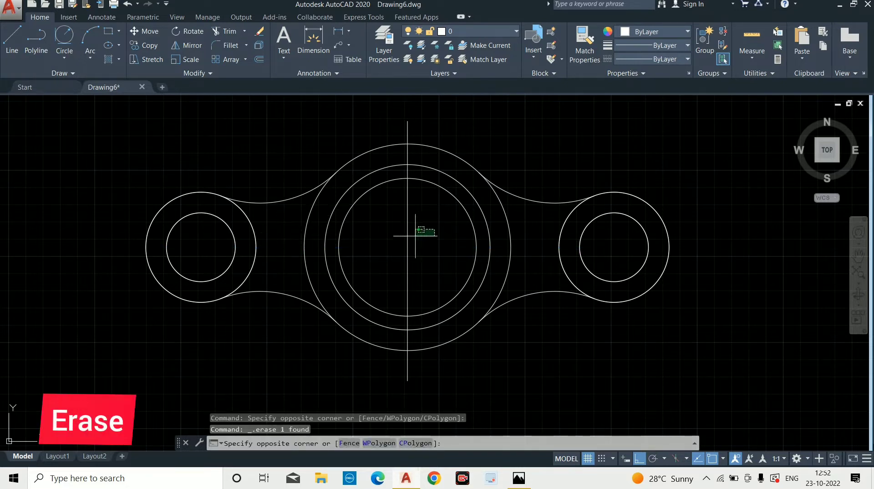
click(404, 250)
key(Delete)
- Trim the left and right portions of the outermost central circle between the connecting arcs to form a continuous plate outline
text(tr)
key(Return)
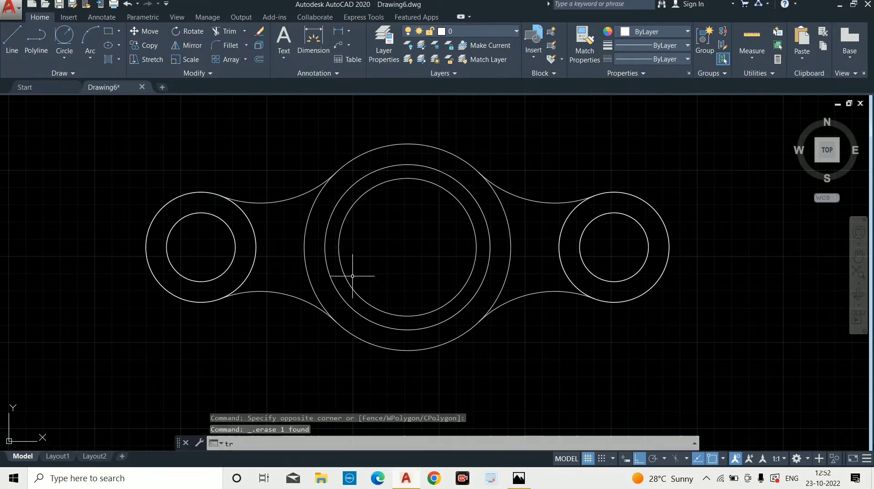
key(Return)
click(305, 230)
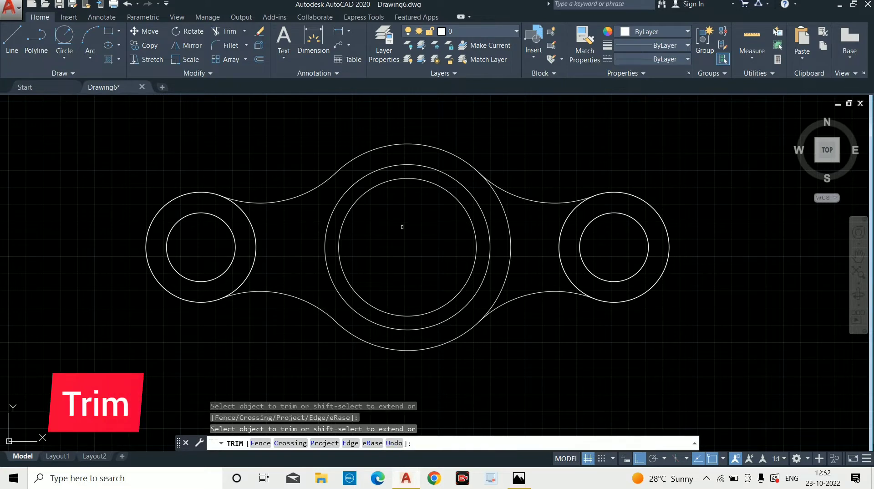
click(508, 234)
key(Escape)
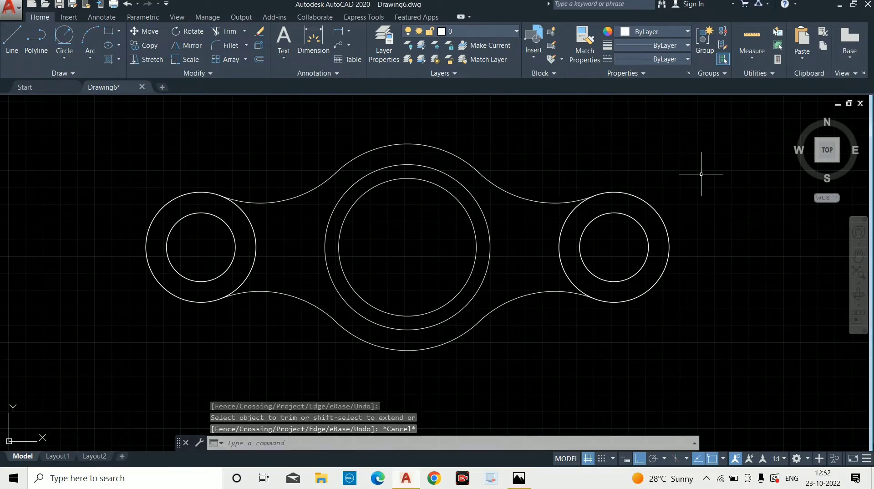
- Set an isometric view from the top, left and front, and switch to the 3D Modeling workspace
click(795, 117)
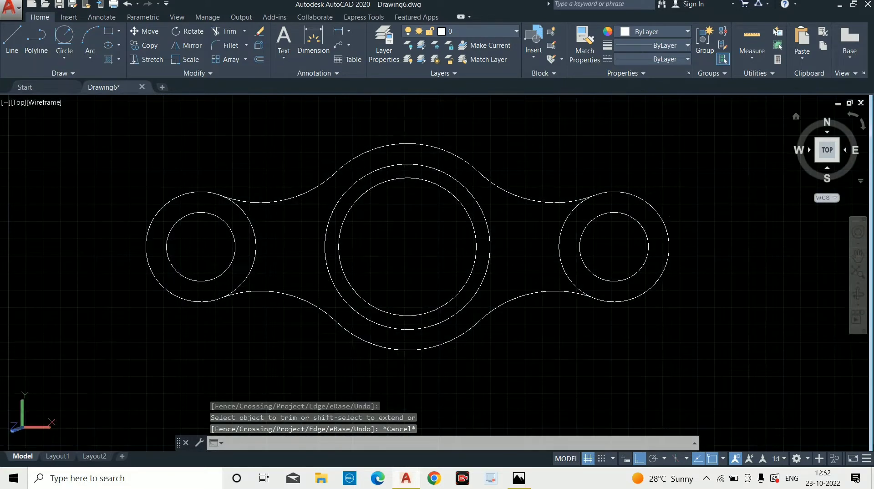
scroll(522, 342, up, 2)
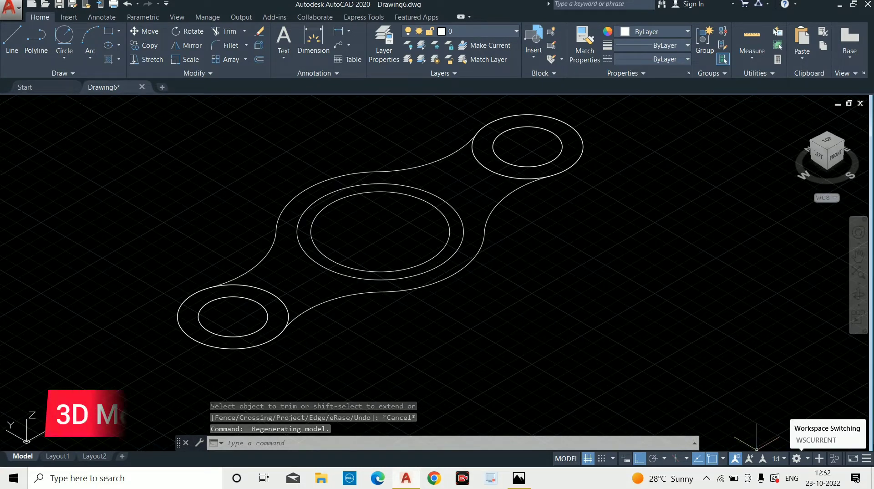
click(797, 458)
click(803, 385)
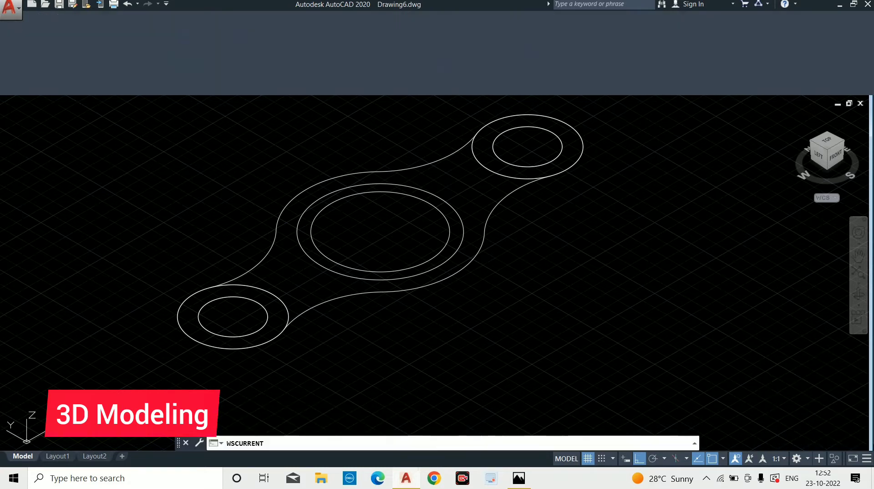
scroll(390, 189, down, 4)
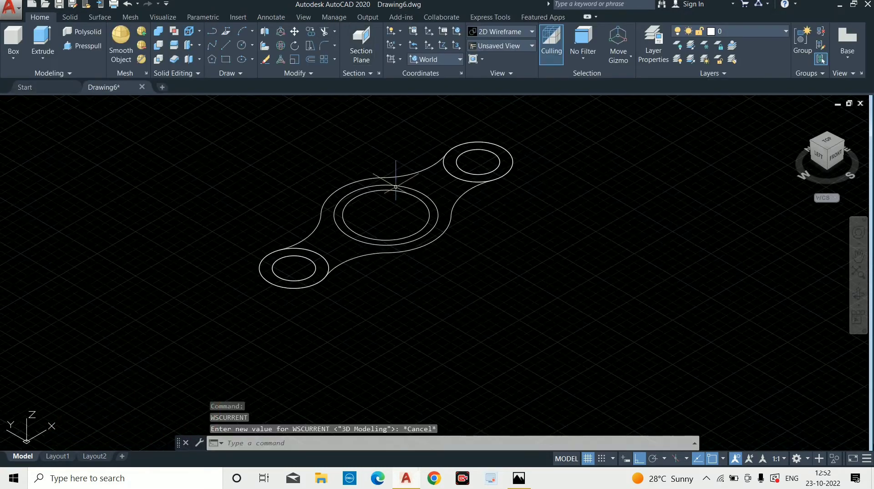
scroll(379, 139, up, 4)
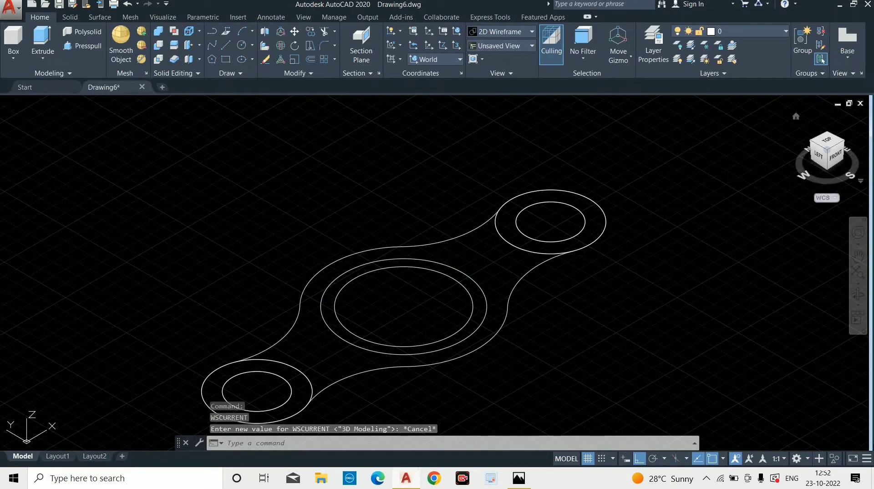
- Restore the home view and set the visual style to Shaded
click(796, 116)
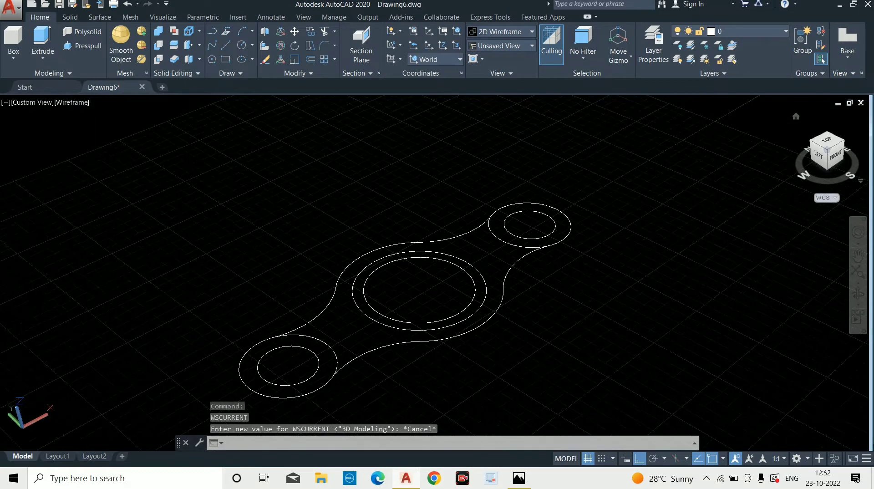
click(501, 31)
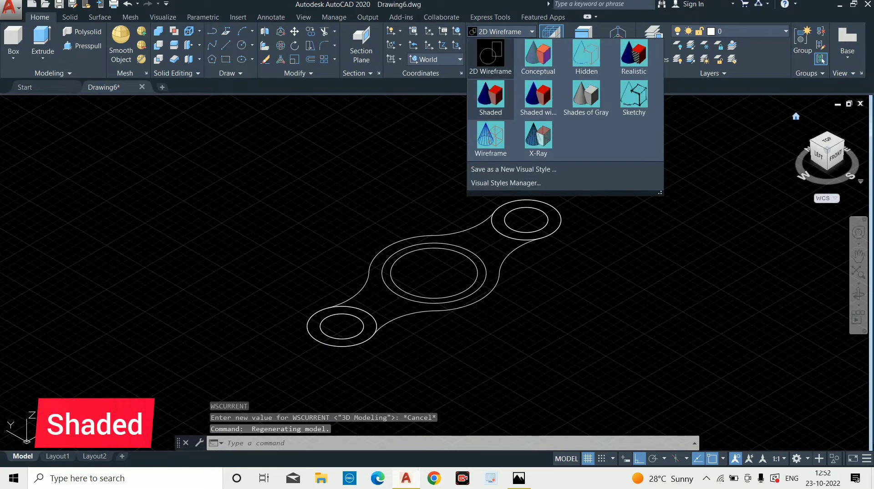
click(490, 91)
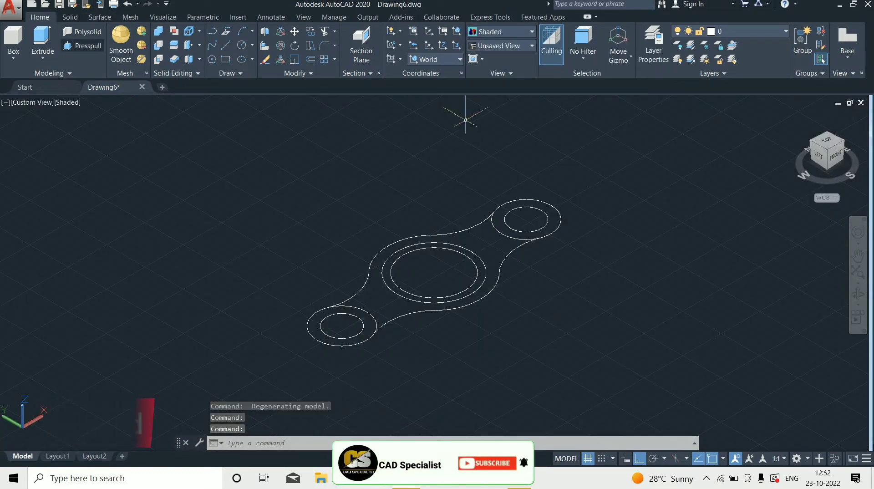
- Examine the section view in the reference image for the heights of the plate, end bosses and central boss
key(alt+Tab)
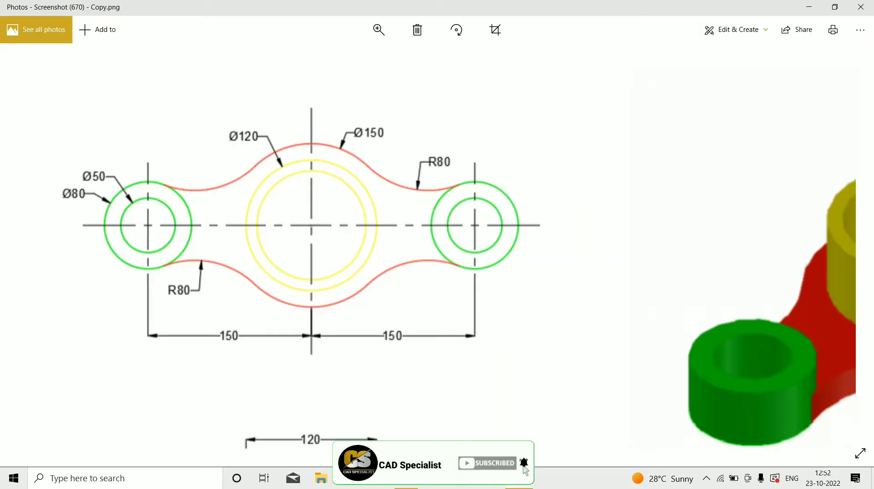
double_click(264, 102)
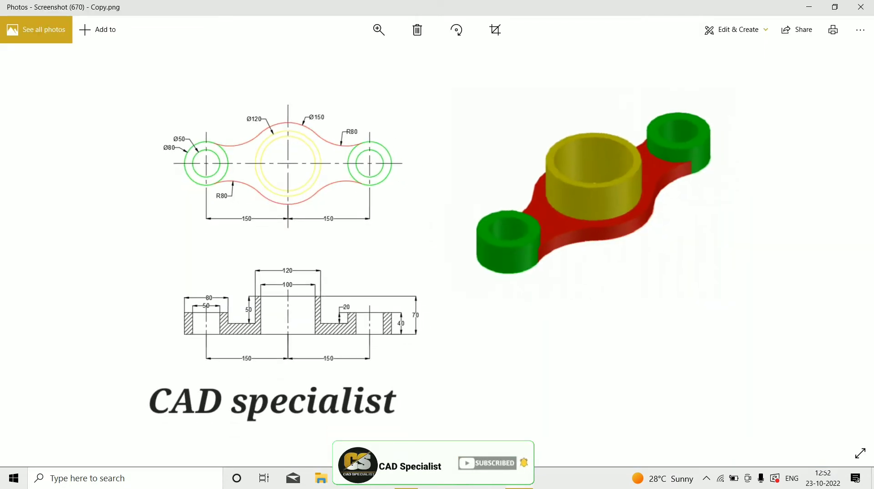
double_click(264, 328)
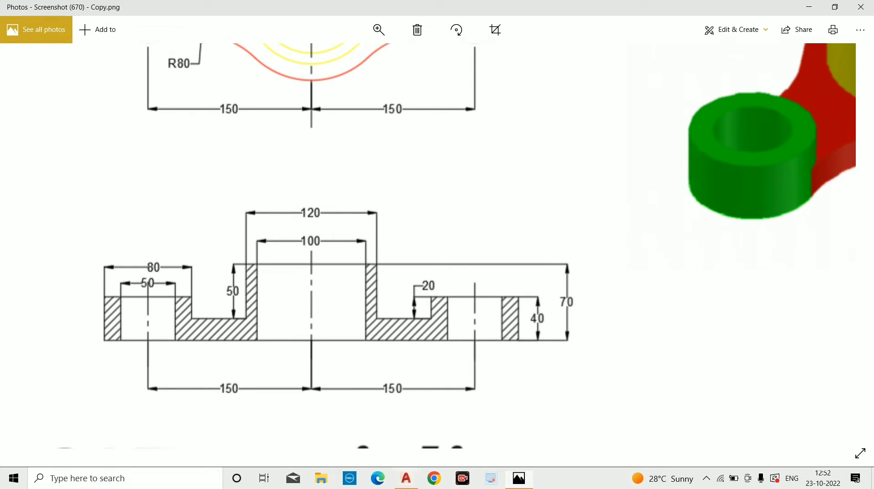
key(Left)
key(Right)
double_click(264, 328)
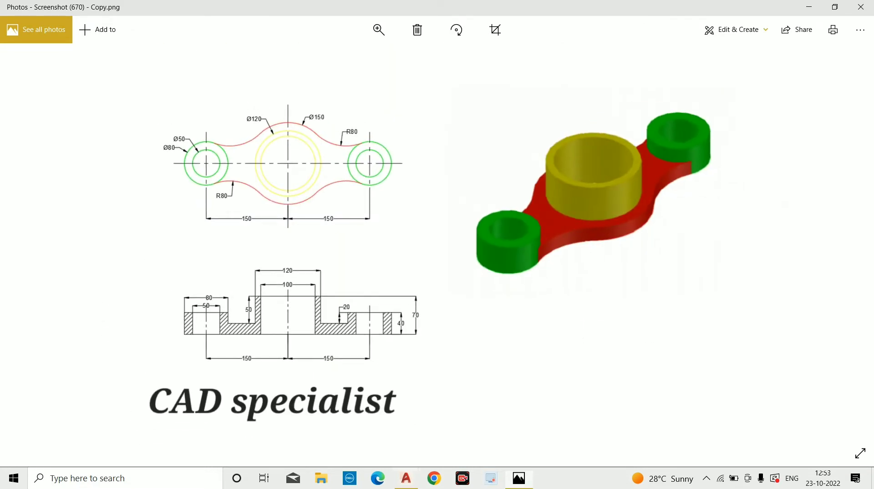
double_click(365, 329)
drag(365, 329, 466, 325)
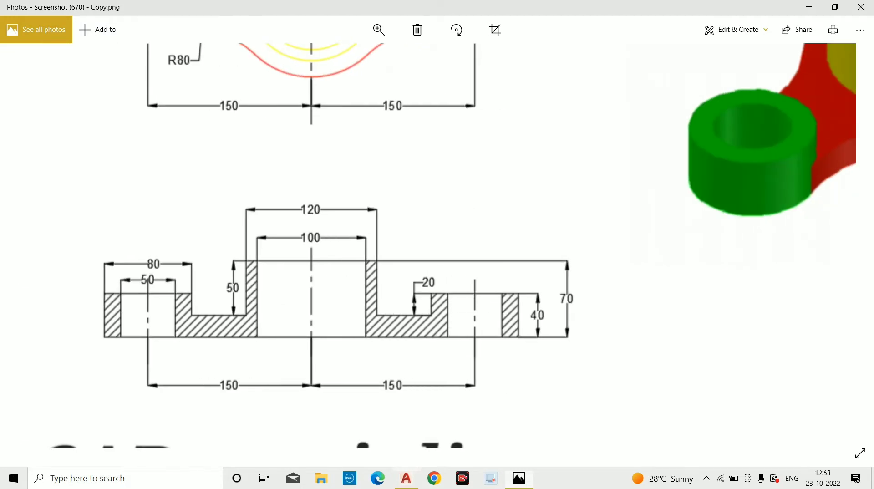
key(alt+Tab)
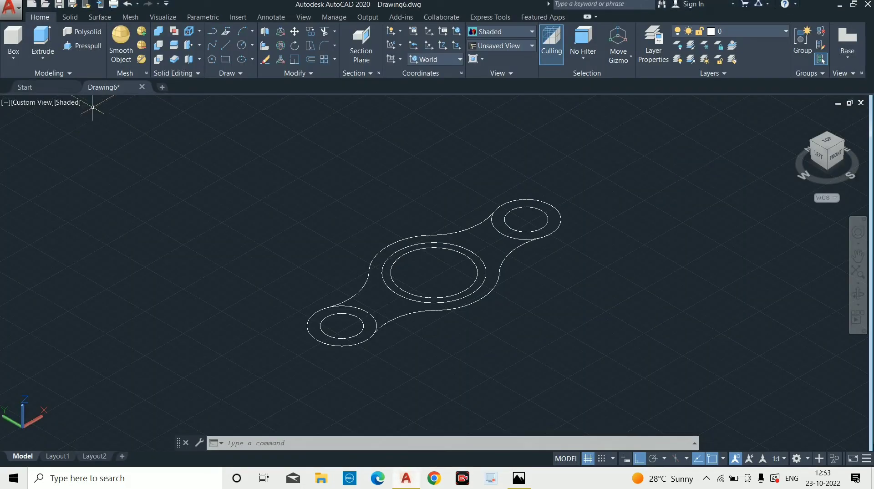
- Presspull the plate area between the outer profile and the central circle to a height of 20
click(82, 46)
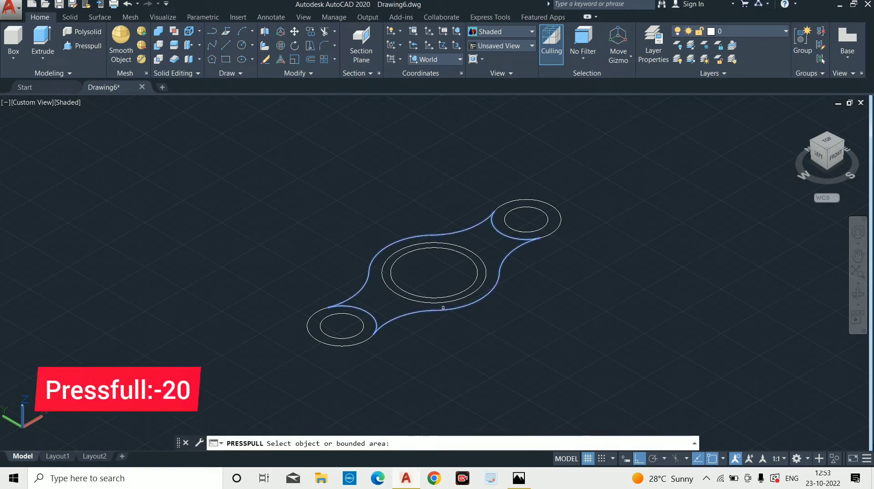
click(377, 287)
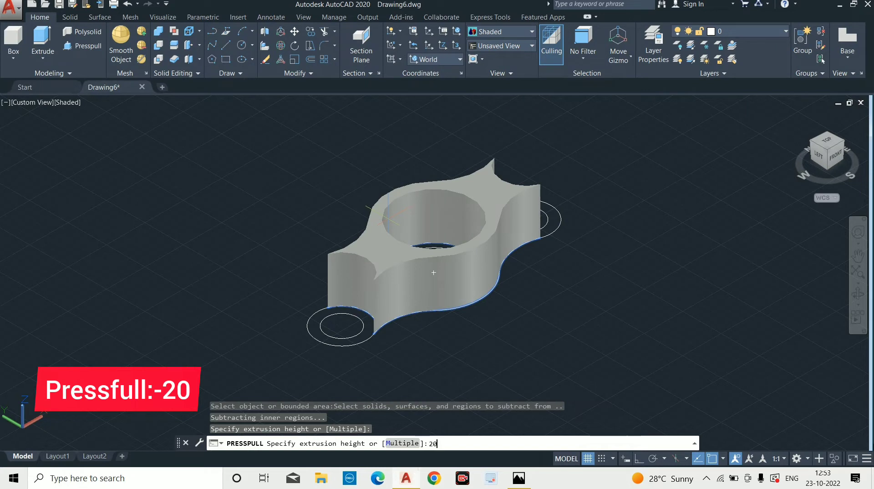
key(Return)
key(Escape)
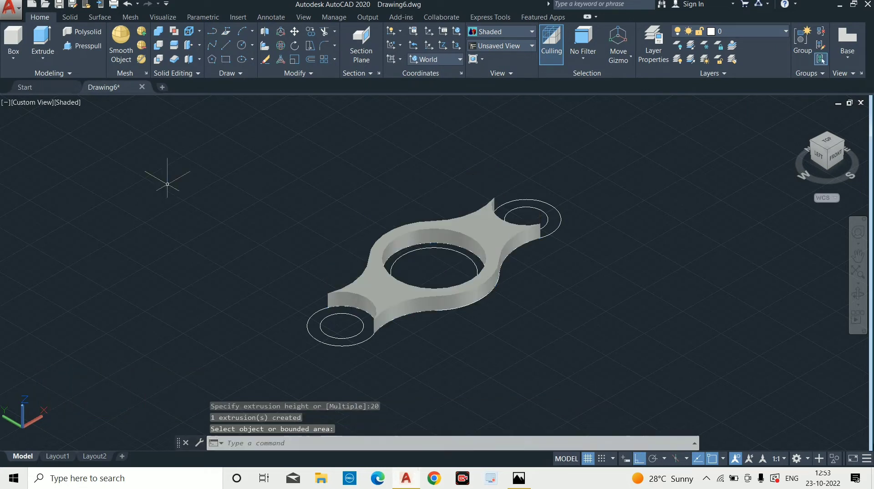
- Presspull the ring between the two circles at each end of the plate to a height of 40
key(alt+Tab)
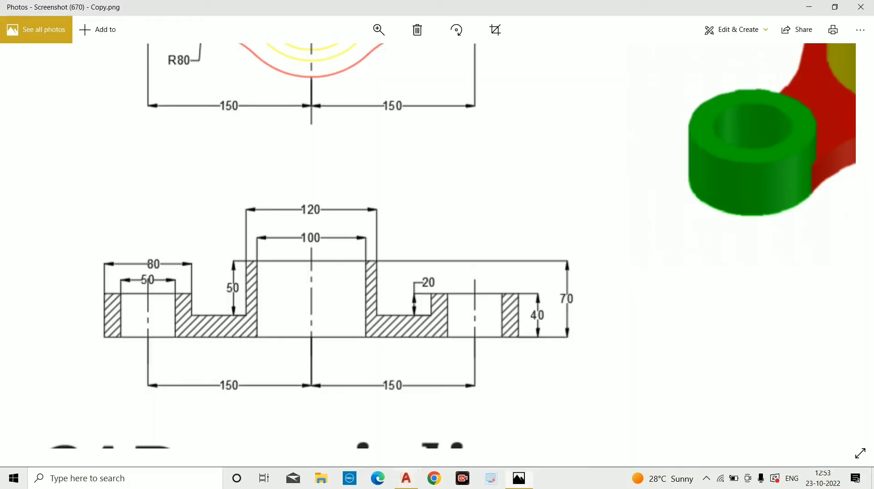
key(alt+Tab)
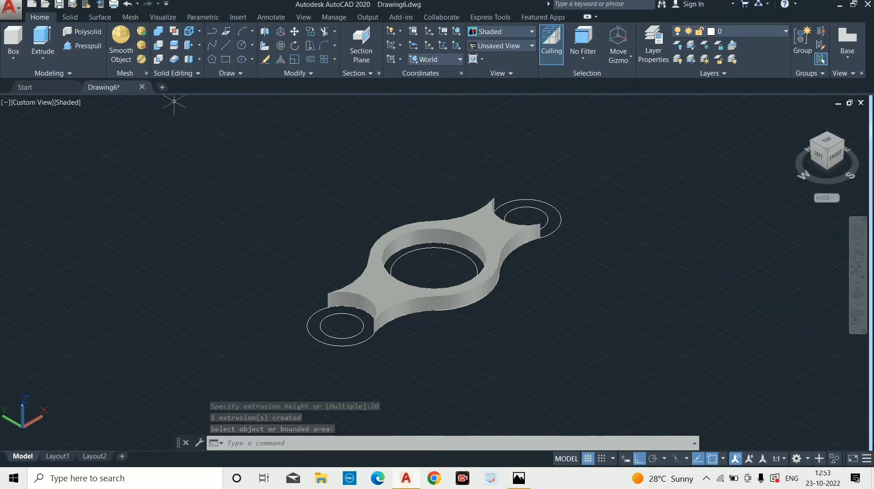
key(Return)
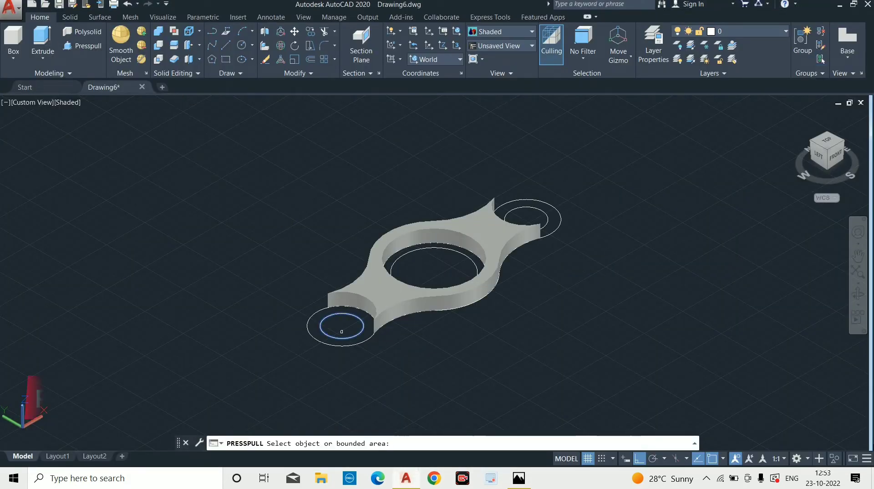
click(323, 313)
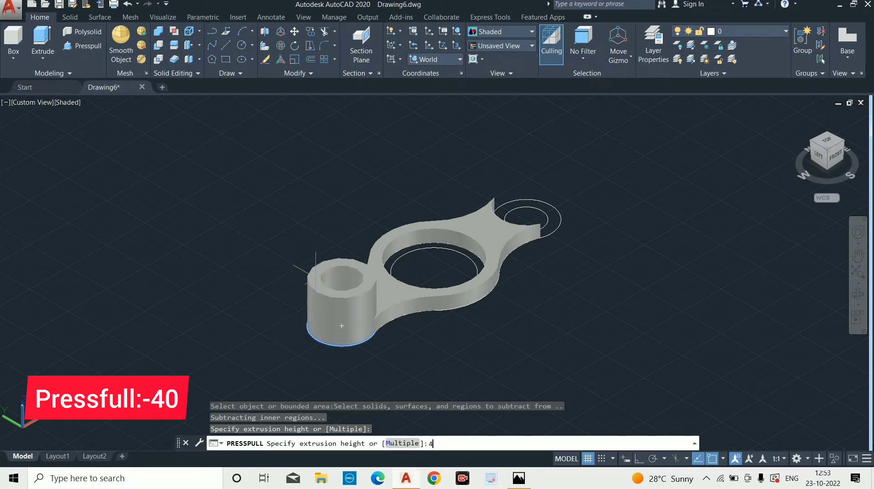
text(40)
key(Return)
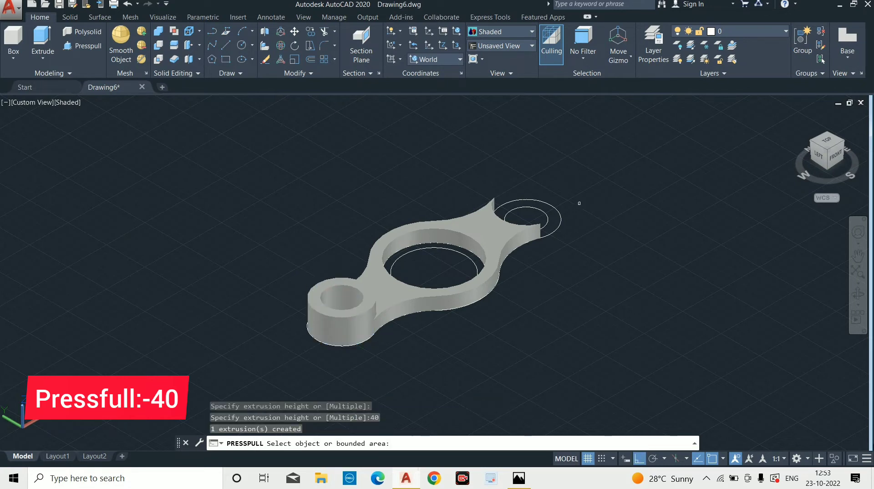
click(550, 214)
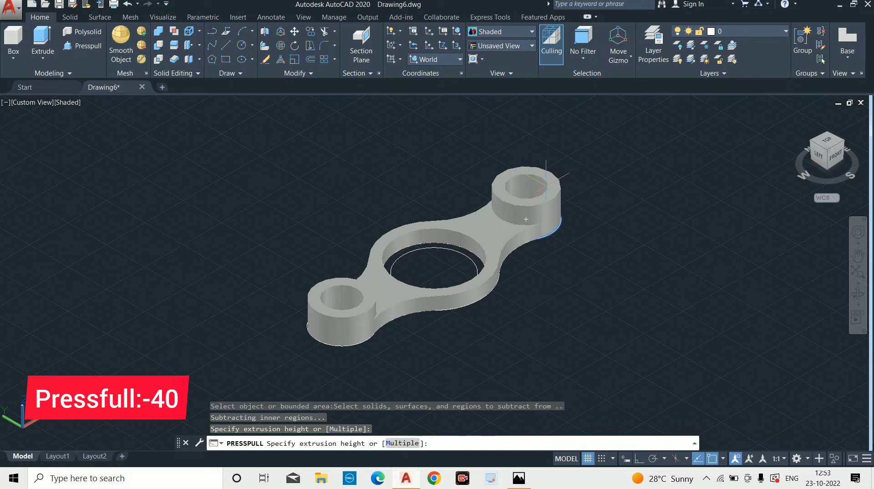
text(40)
key(Return)
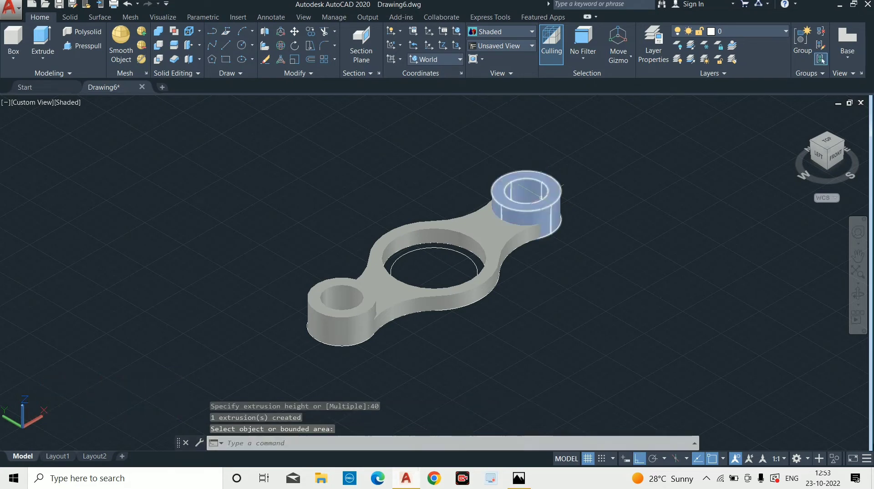
- Presspull the ring between the two central circles to a height of 70 to form the central boss
key(alt+Tab)
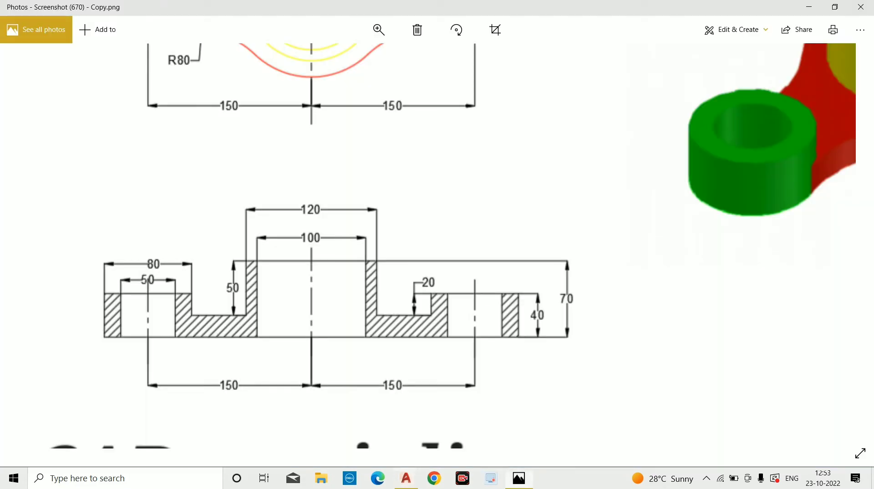
key(alt+Tab)
scroll(418, 252, up, 3)
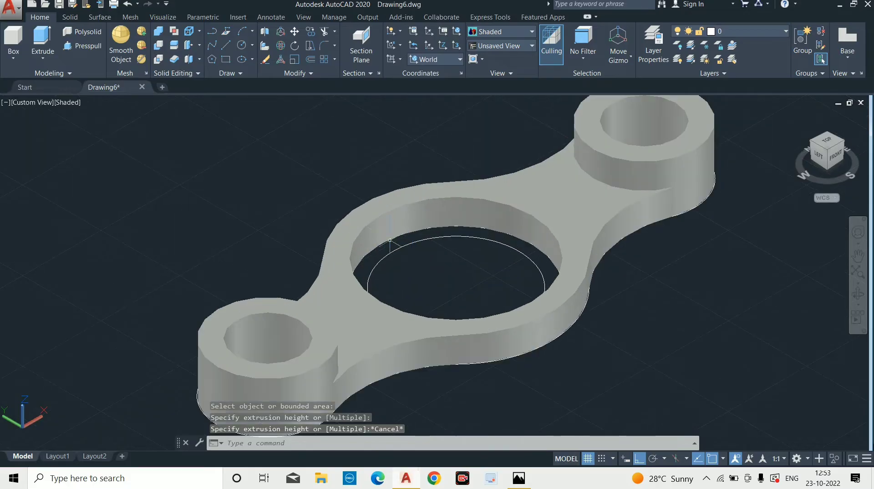
click(83, 45)
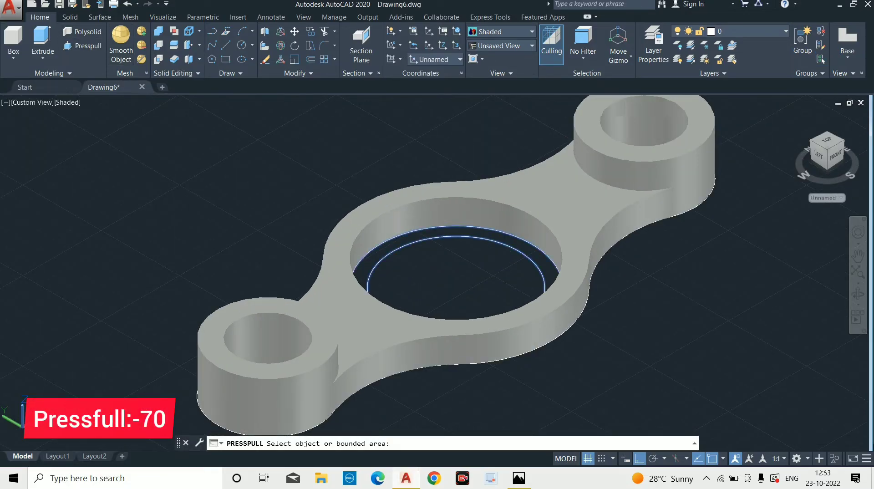
click(455, 287)
text(70)
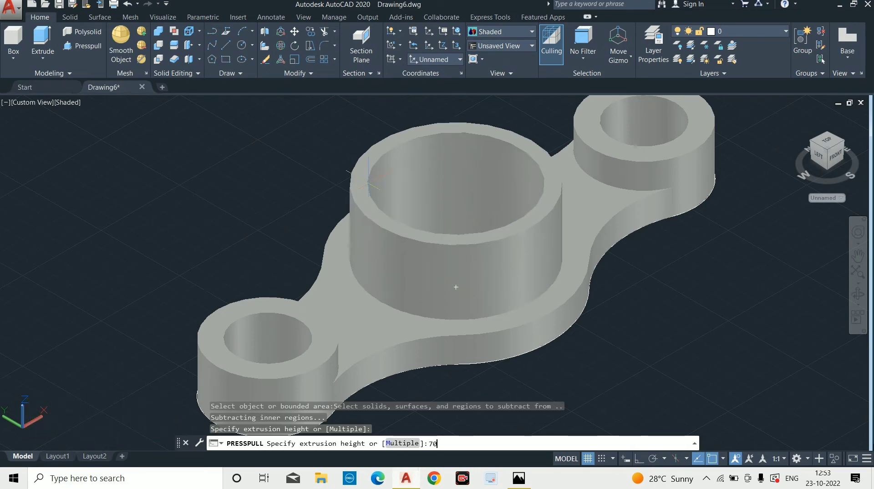
key(Return)
key(Escape)
scroll(362, 201, down, 3)
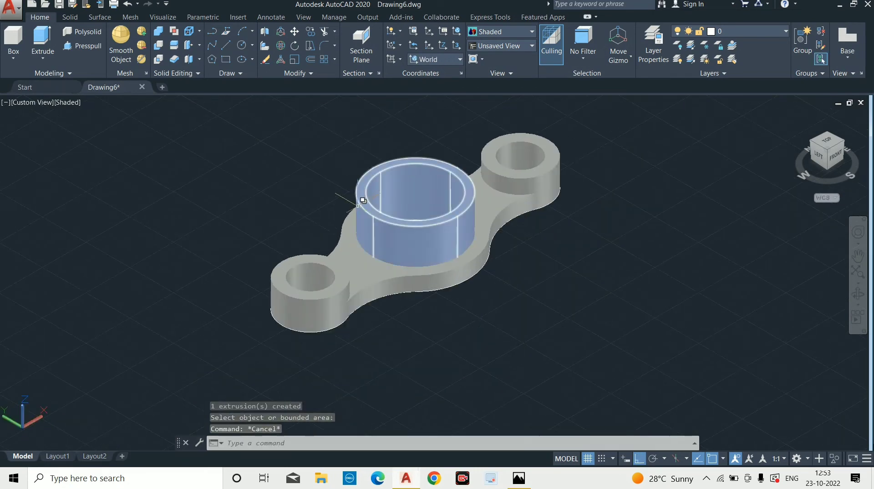
- Check the colours of the plate and bosses in the reference image's 3D view
key(alt+Tab)
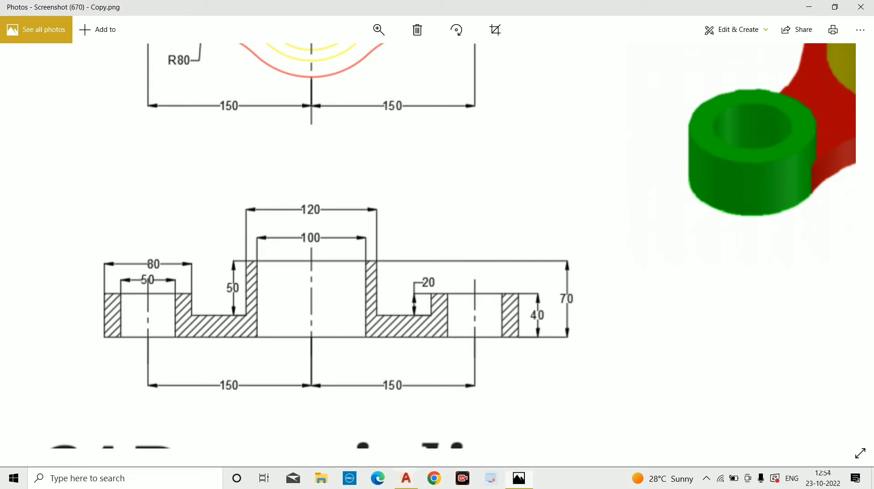
scroll(264, 331, down, 2)
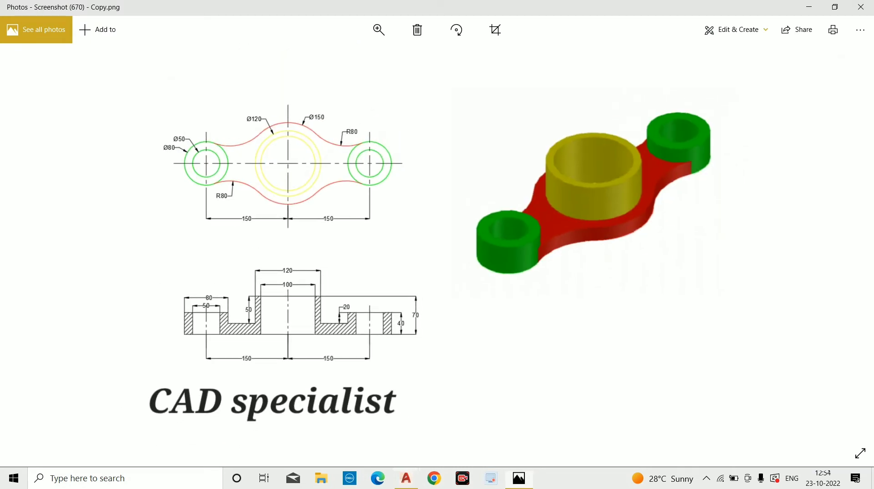
key(alt+Tab)
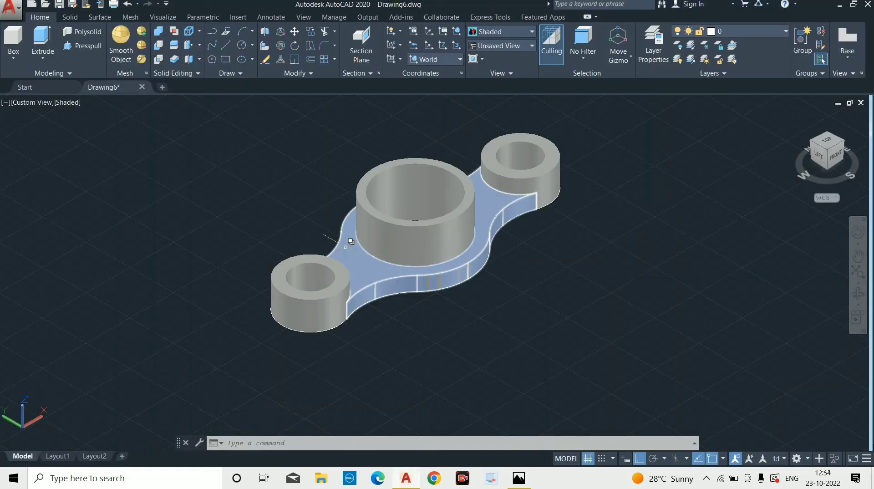
click(323, 282)
right_click(317, 293)
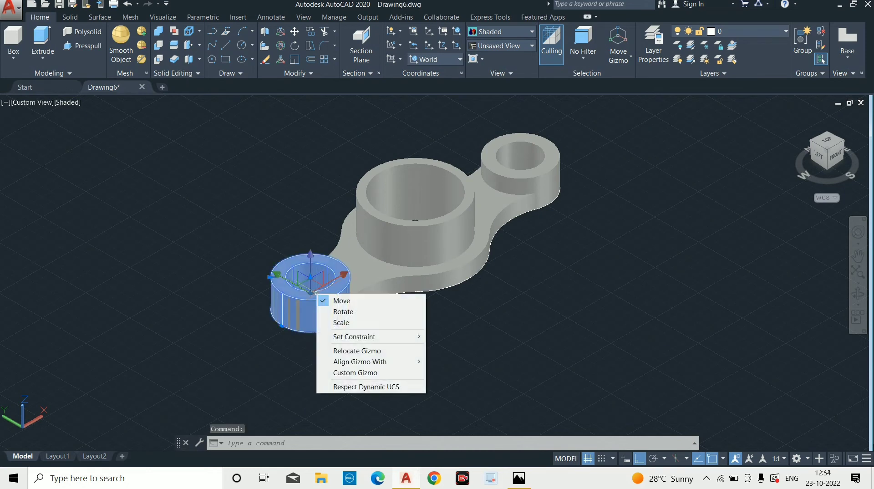
key(Escape)
key(Escape)
key(Escape)
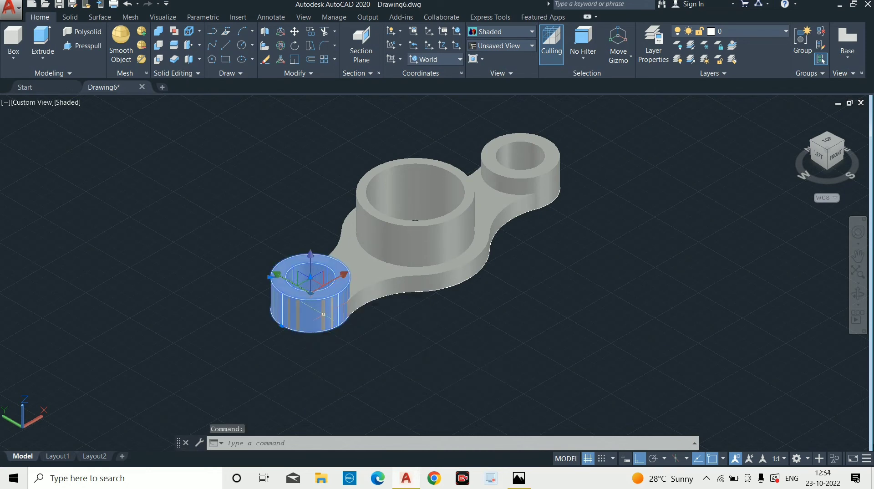
right_click(227, 184)
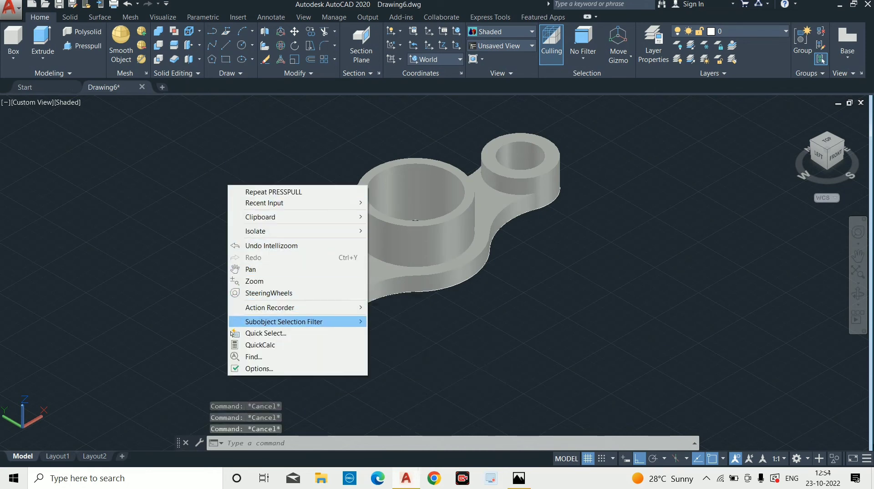
key(Escape)
- Draw a temporary vertical line about 134 units long beside the model and open the Properties palette for it
text(l)
key(Return)
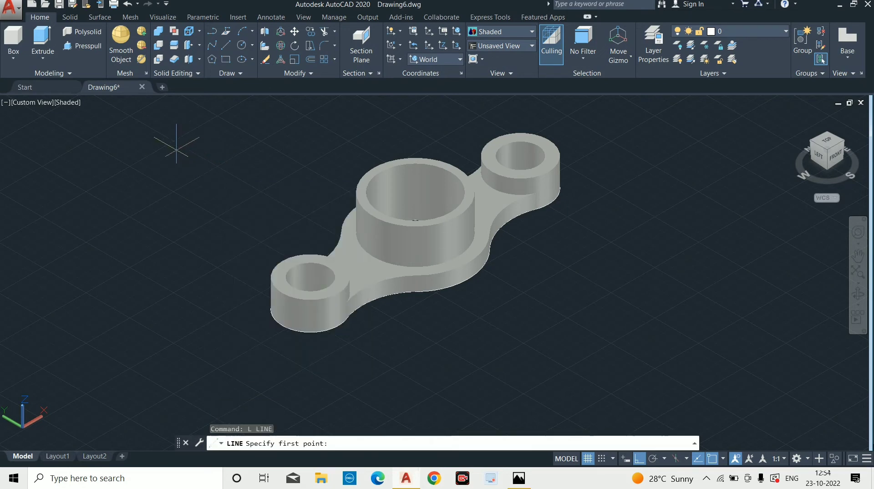
click(166, 149)
click(166, 257)
key(Escape)
click(186, 216)
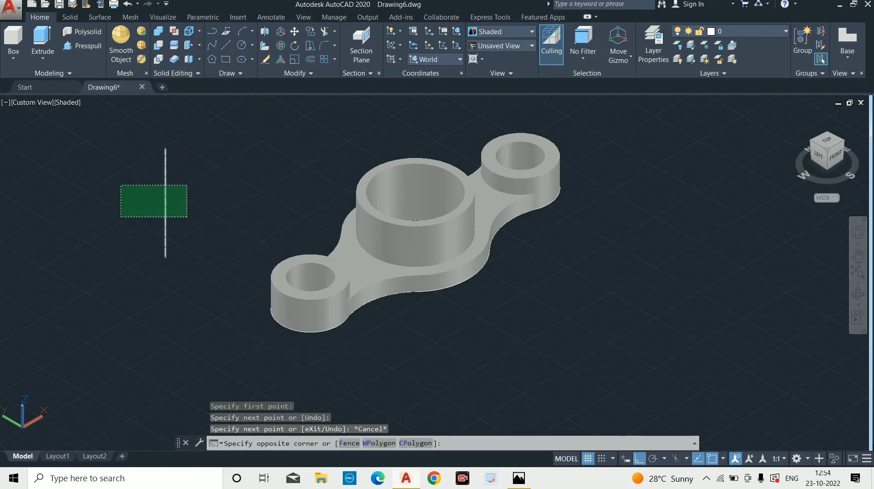
click(121, 186)
right_click(120, 186)
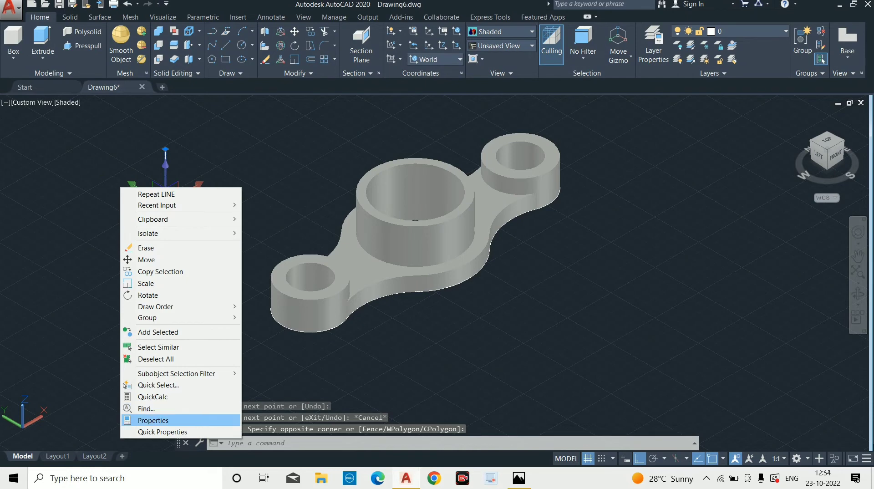
click(153, 420)
- Erase the temporary vertical line beside the model, keeping the Properties palette open
key(Escape)
key(Escape)
key(Escape)
click(184, 243)
click(127, 192)
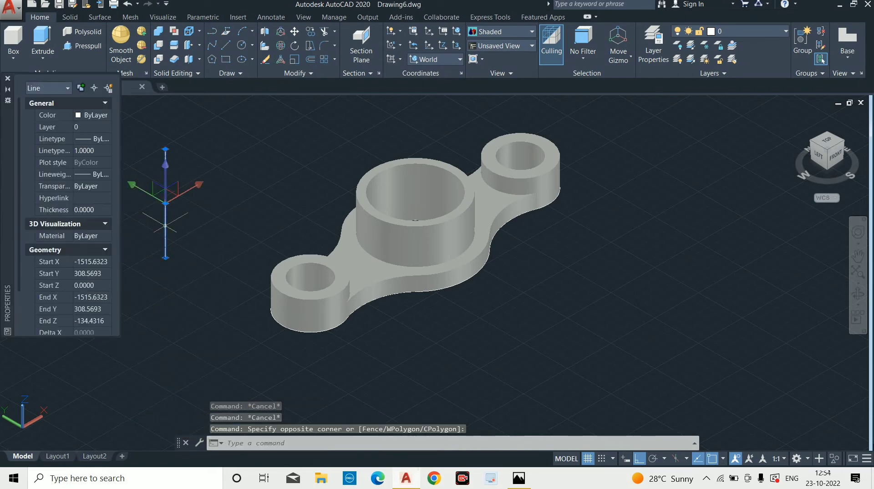
key(Delete)
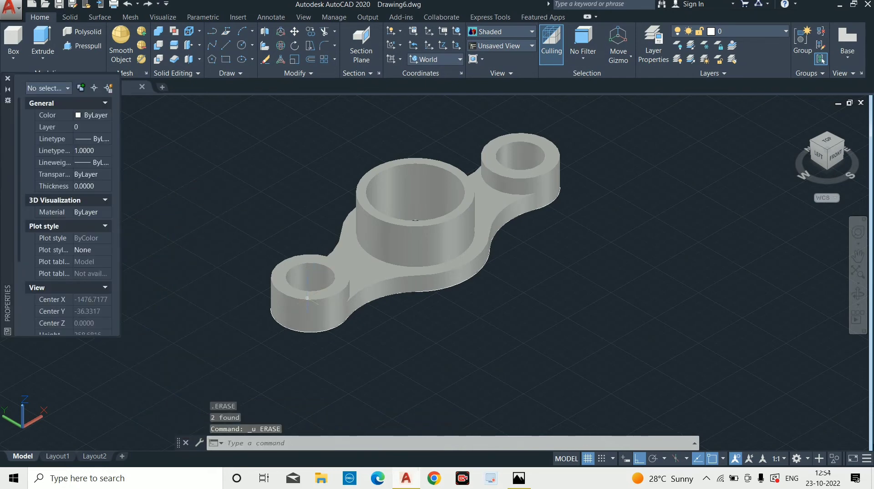
- Set the colour of both end boss solids to Green
click(317, 261)
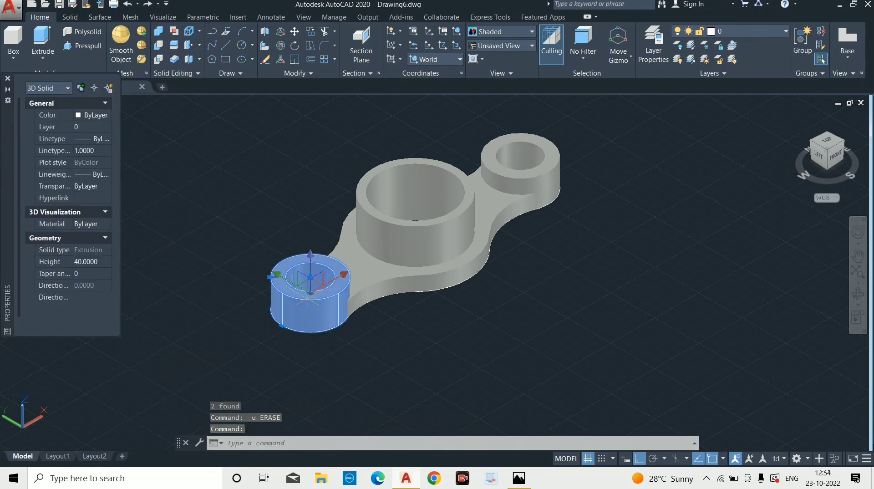
click(517, 145)
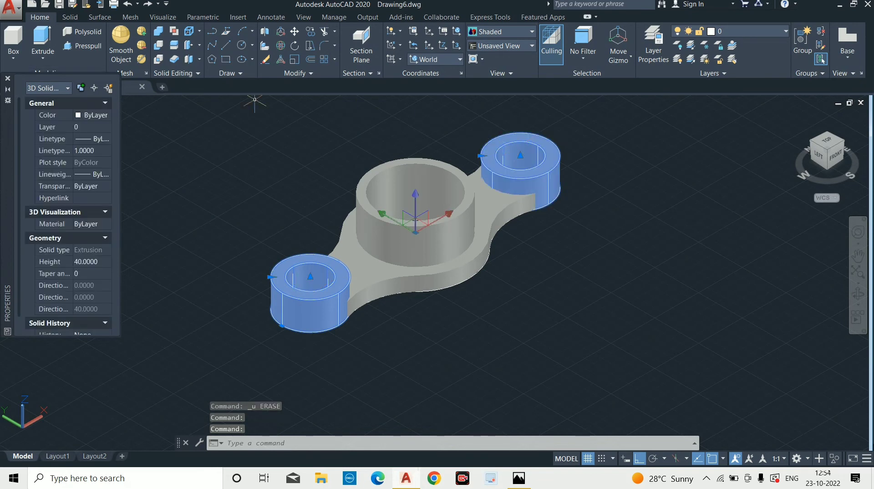
click(107, 115)
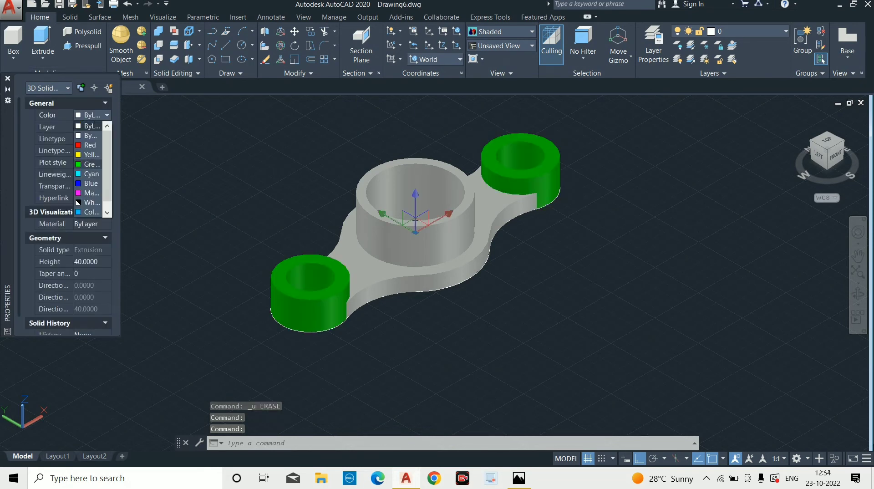
click(91, 164)
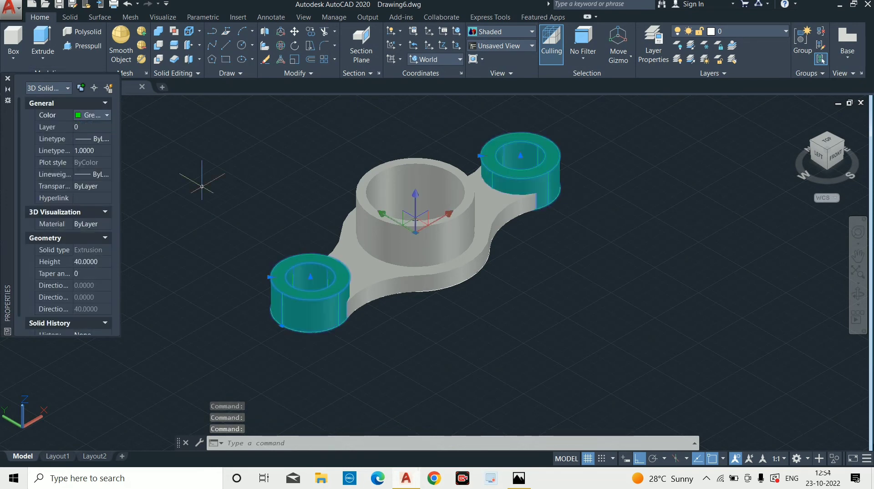
key(Escape)
- Check the plate colour in the reference image and set the link plate solid's colour to Red
key(alt+Tab)
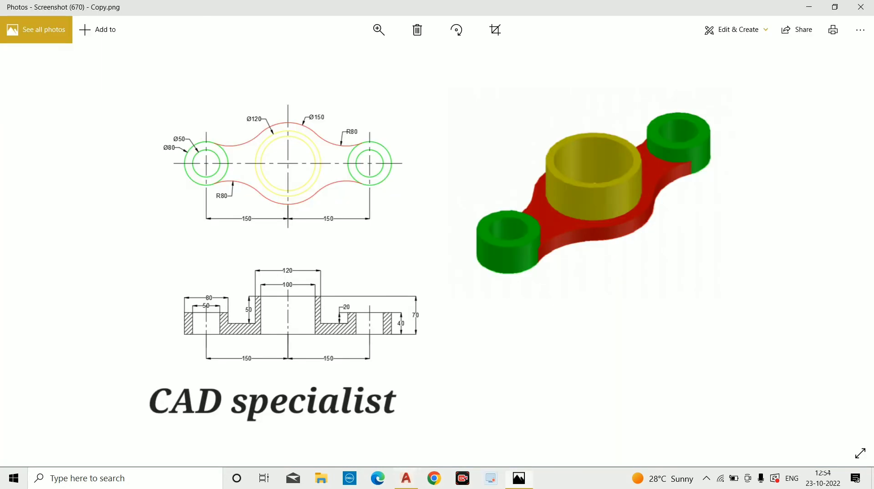
key(alt+Tab)
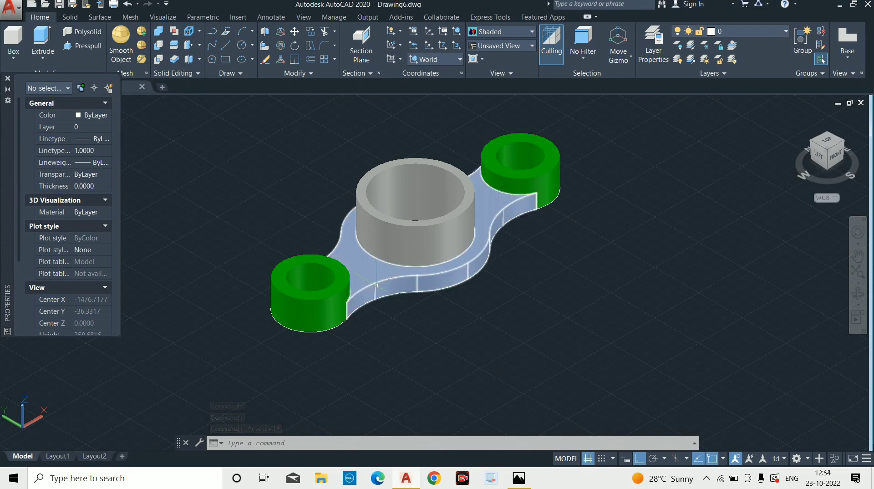
click(339, 255)
click(91, 115)
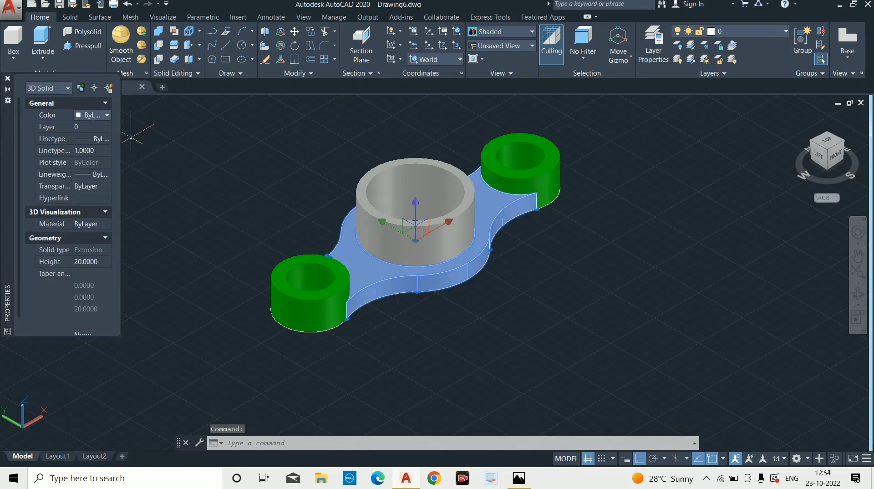
click(107, 115)
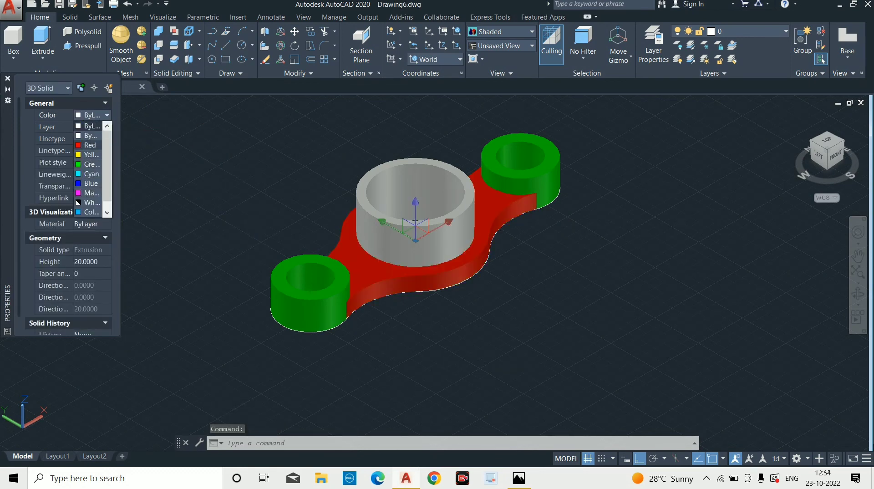
click(90, 145)
key(Escape)
key(Escape)
- Set the colour of the central boss solid to Yellow
click(389, 220)
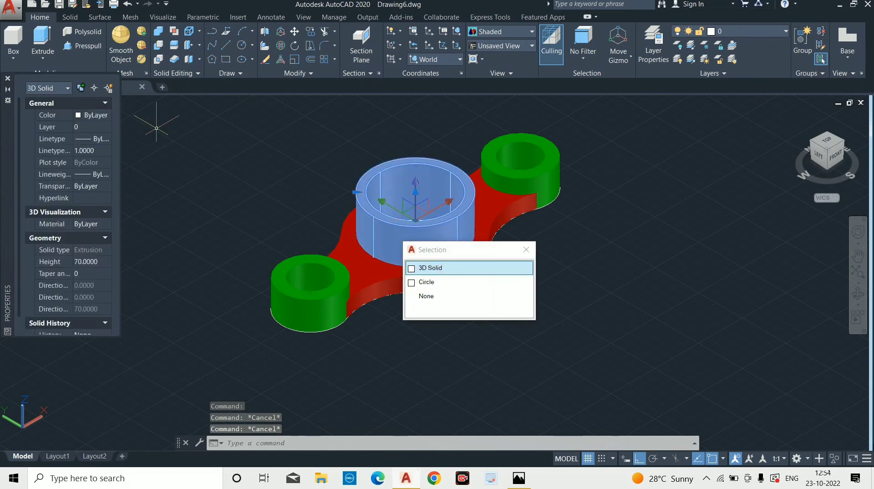
click(92, 115)
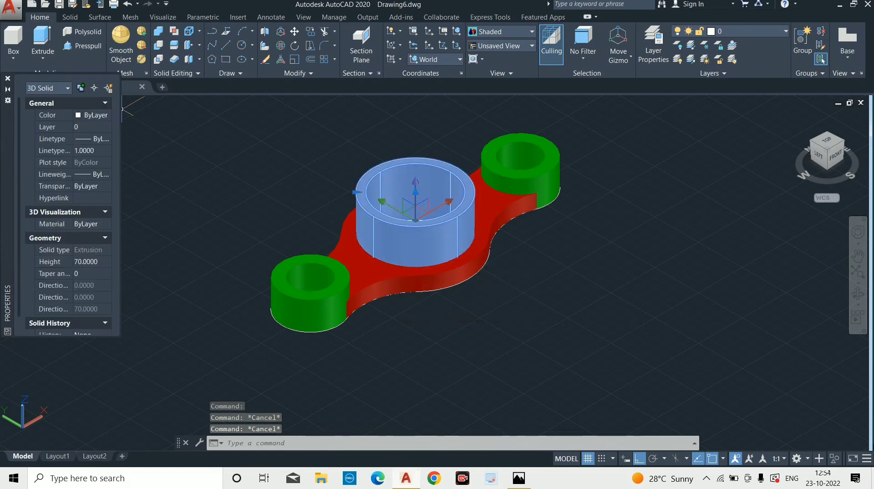
click(92, 116)
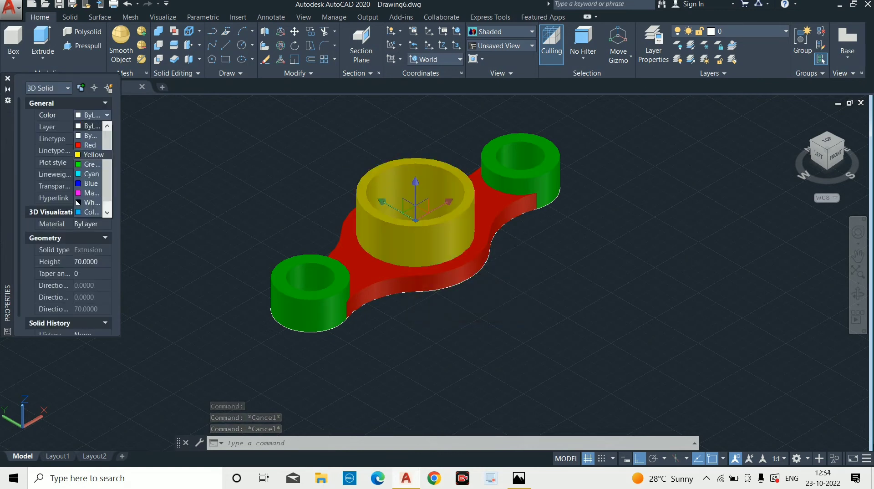
click(93, 154)
key(Escape)
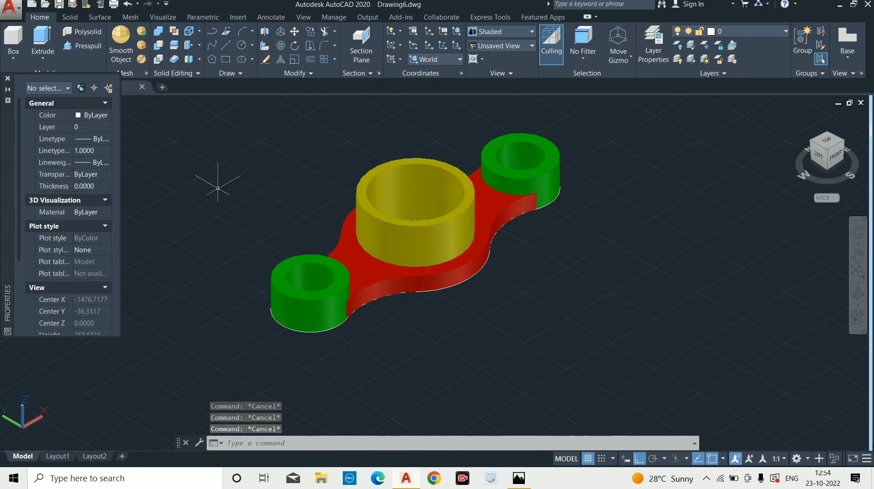
- Compare the coloured model with the reference image's 3D view and close the Properties palette
key(alt+Tab)
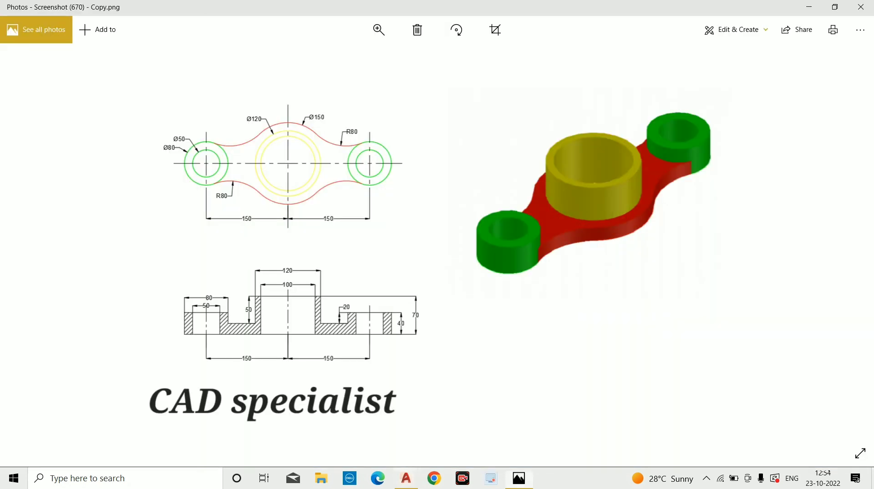
key(alt+Tab)
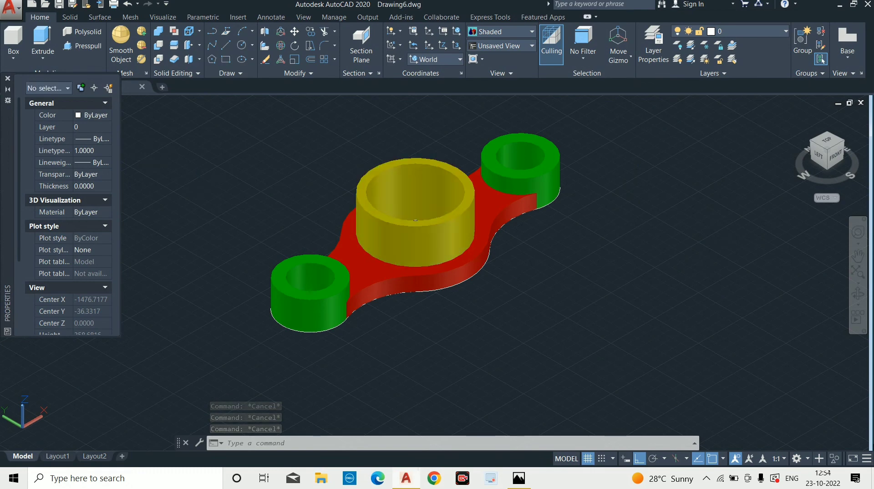
key(ctrl+1)
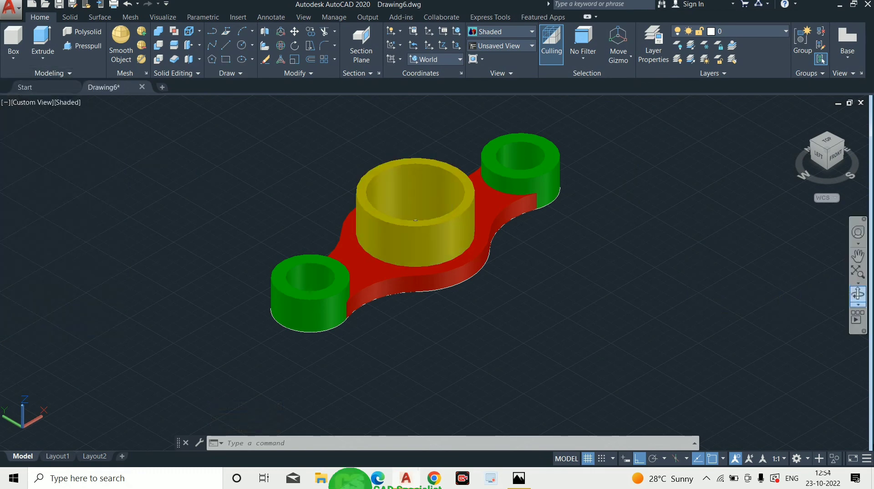
- Orbit the finished link plate to inspect its shape and boss colours from another angle
click(858, 293)
drag(569, 255, 425, 287)
key(Escape)
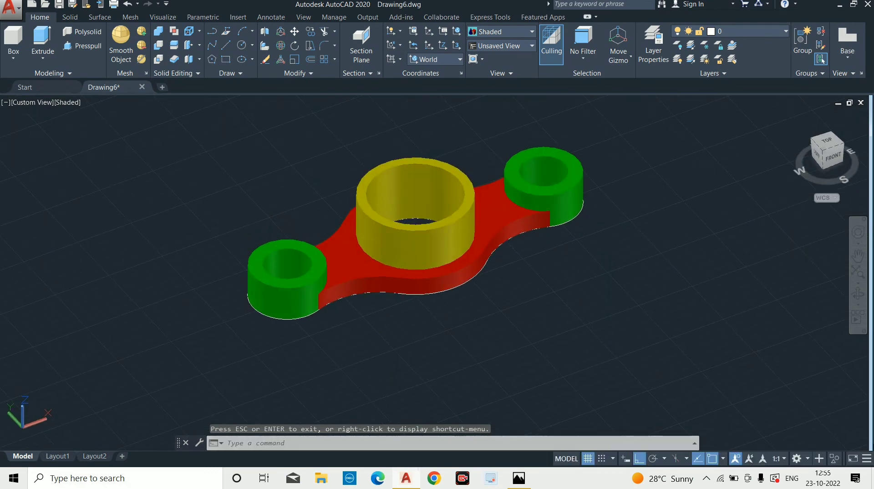